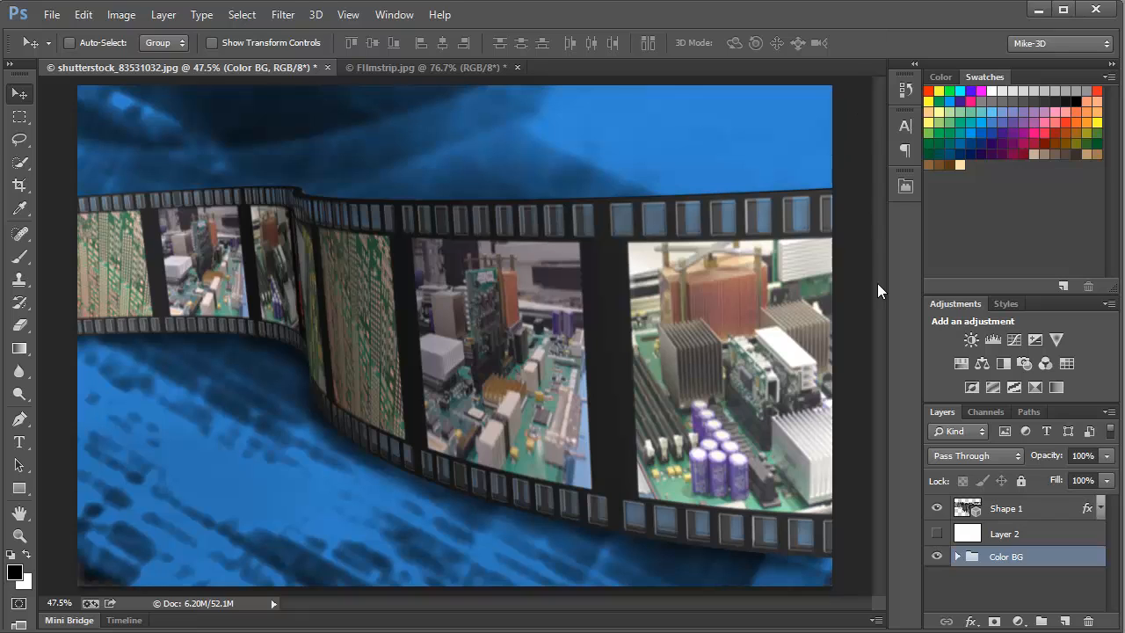
Reorient the finished 3D filmstrip on the Shape 1 layer to demonstrate it from another angle.
{"action": "left_click", "coordinate": [991, 505]}
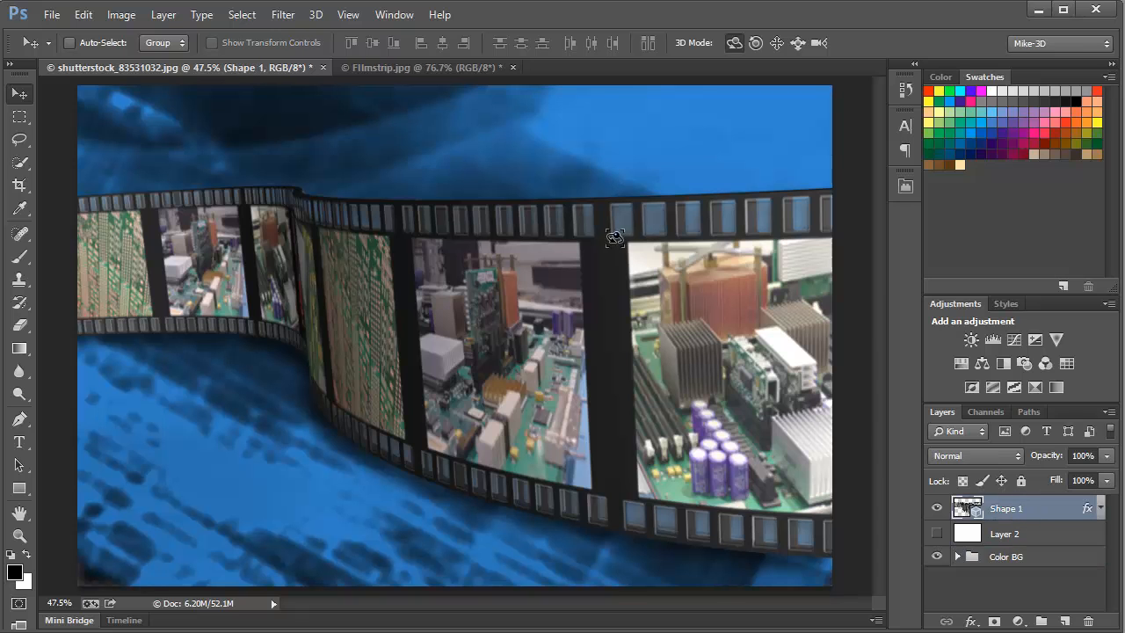
{"action": "left_click_drag", "start_coordinate": [593, 175], "coordinate": [603, 173]}
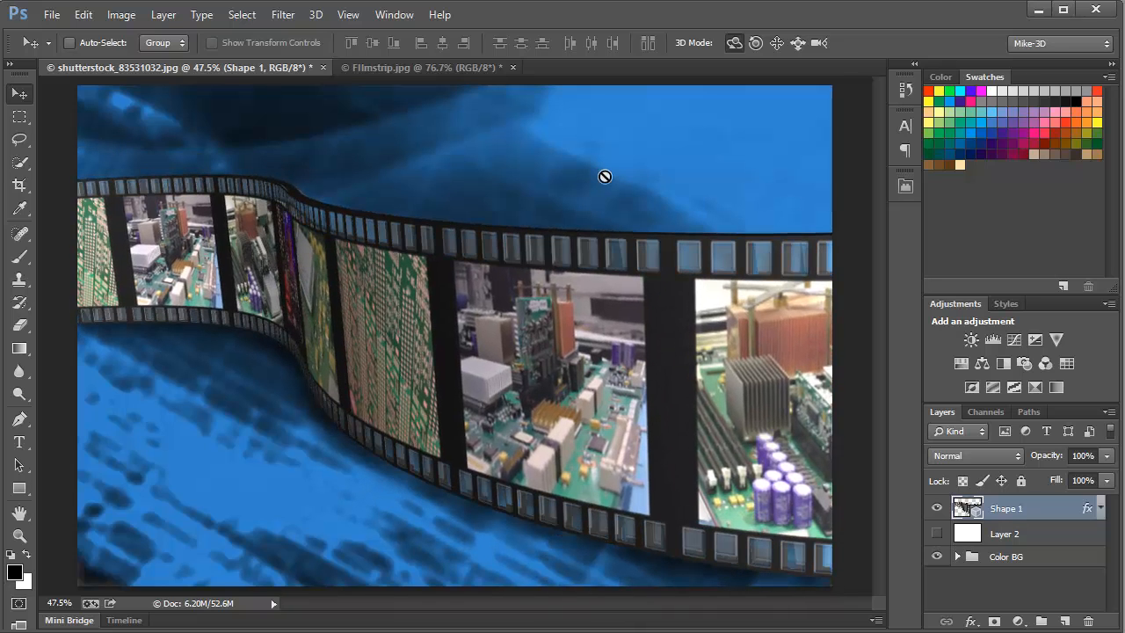
Hide the Shape 1 layer and Color BG group, show the white Layer 2, and check the Filmstrip.jpg image.
{"action": "left_click", "coordinate": [937, 508]}
{"action": "left_click", "coordinate": [937, 556]}
{"action": "left_click", "coordinate": [937, 533]}
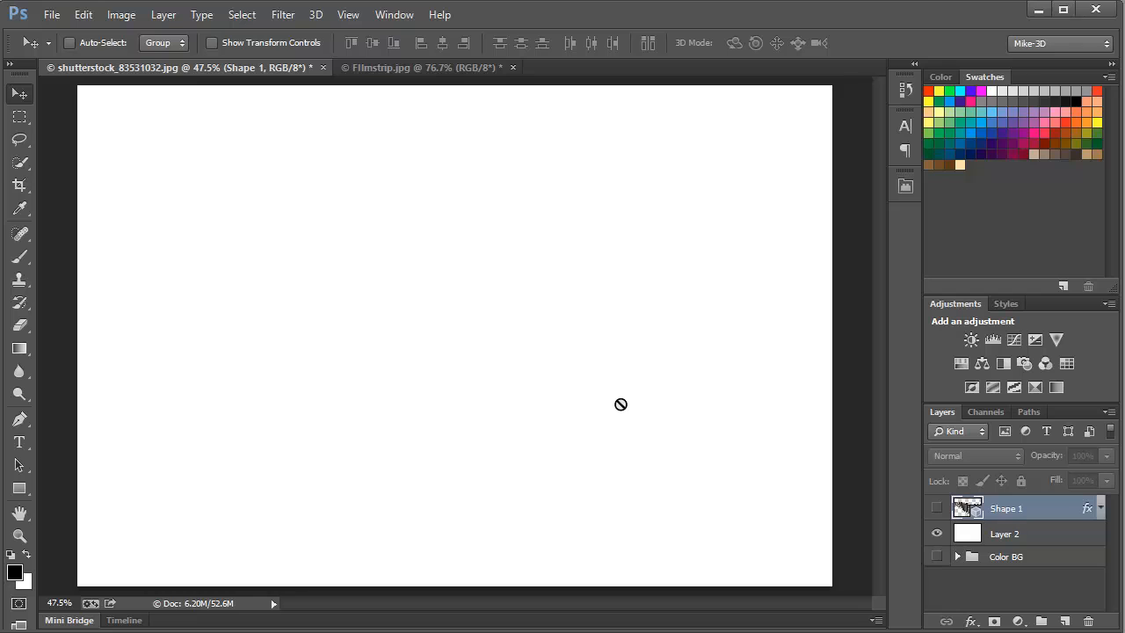
{"action": "left_click", "coordinate": [462, 66]}
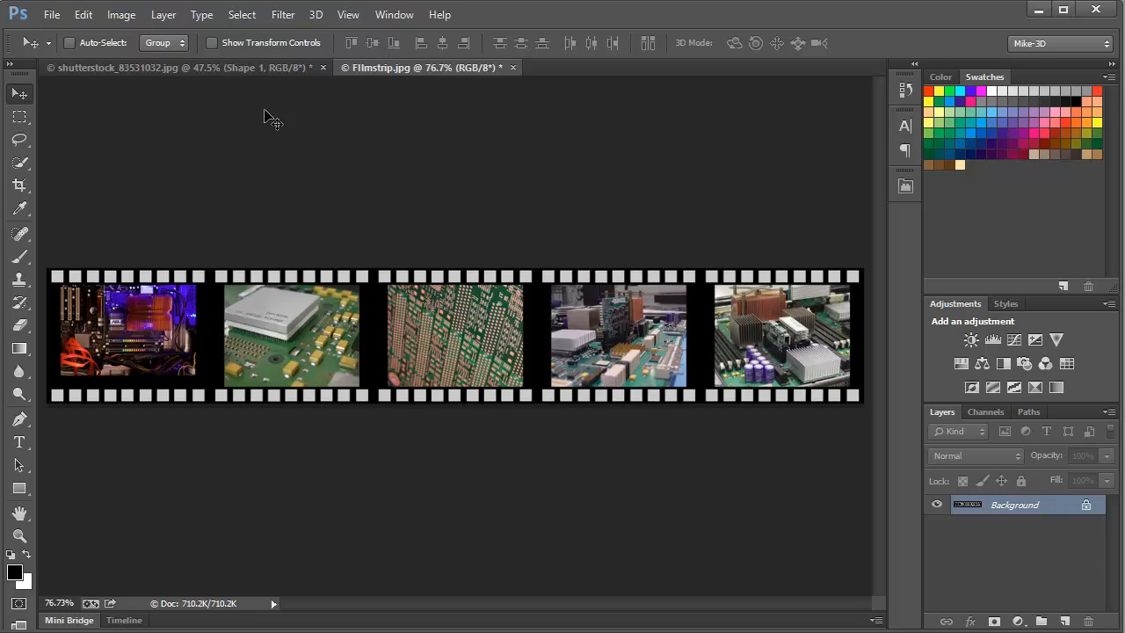
{"action": "left_click", "coordinate": [223, 69]}
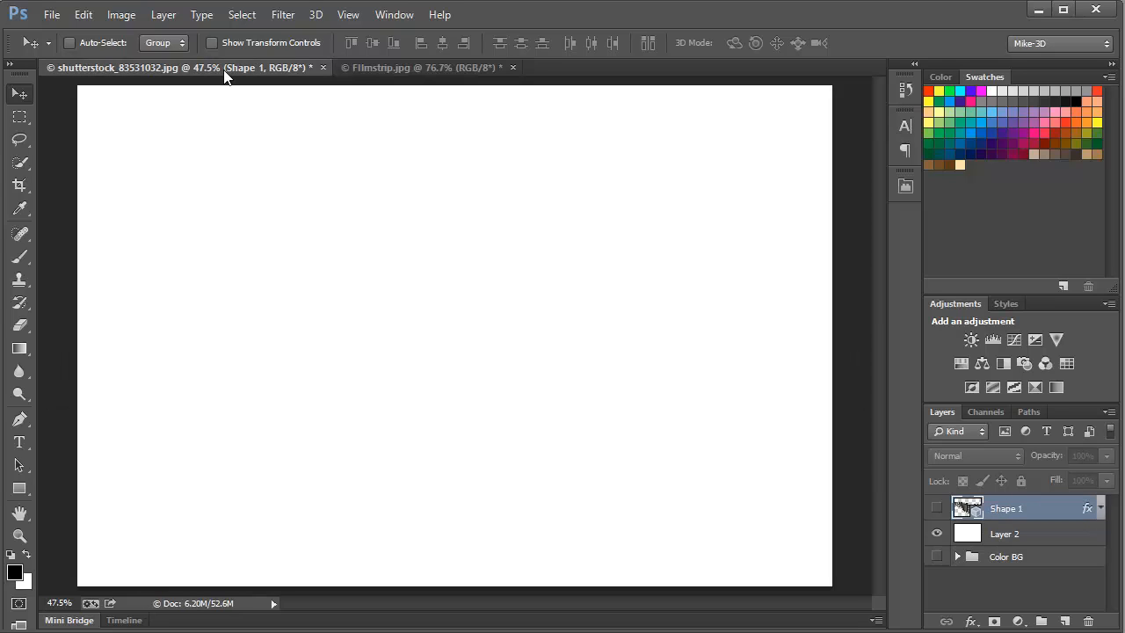
Set up the Pen tool for drawing a shape with no fill and a black 1 pt stroke.
{"action": "left_click", "coordinate": [24, 423]}
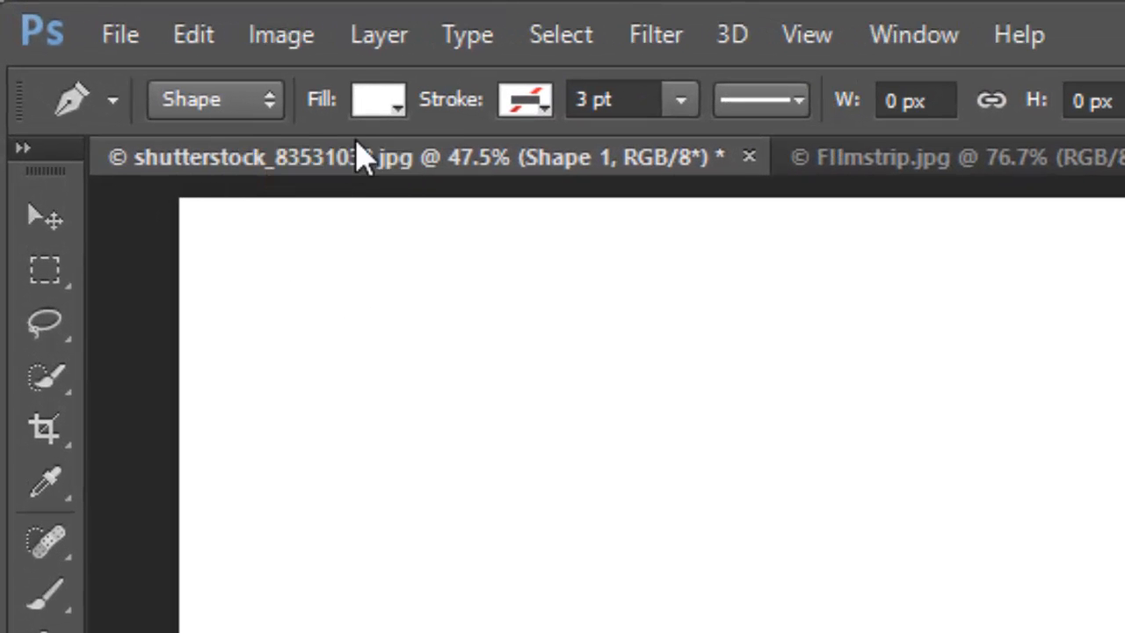
{"action": "left_click", "coordinate": [397, 109]}
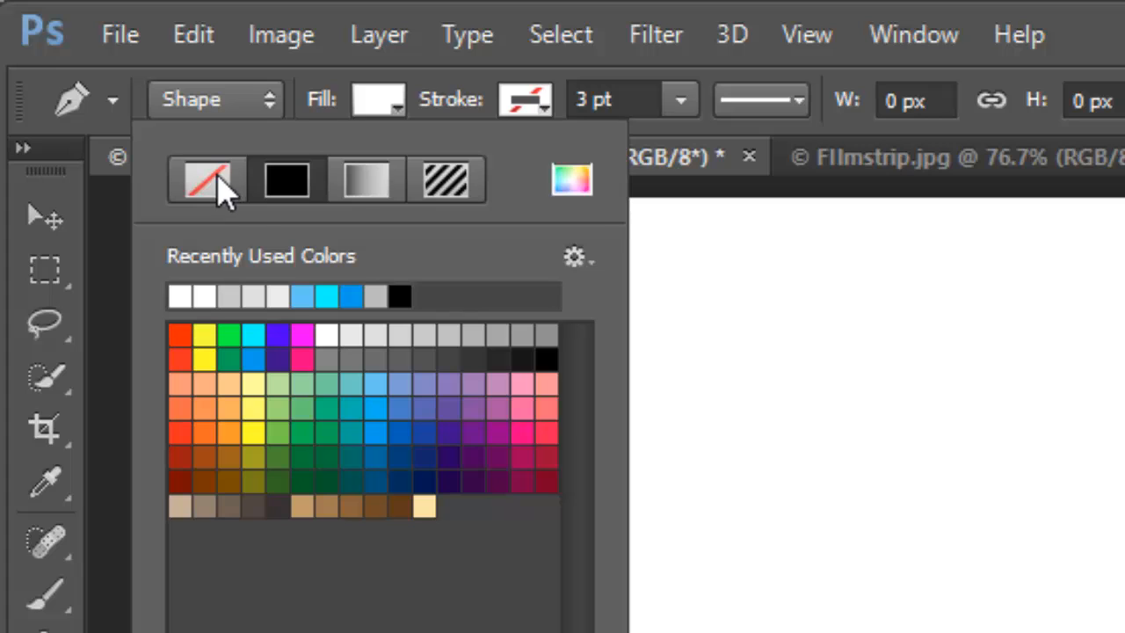
{"action": "left_click", "coordinate": [222, 188]}
{"action": "left_click", "coordinate": [545, 108]}
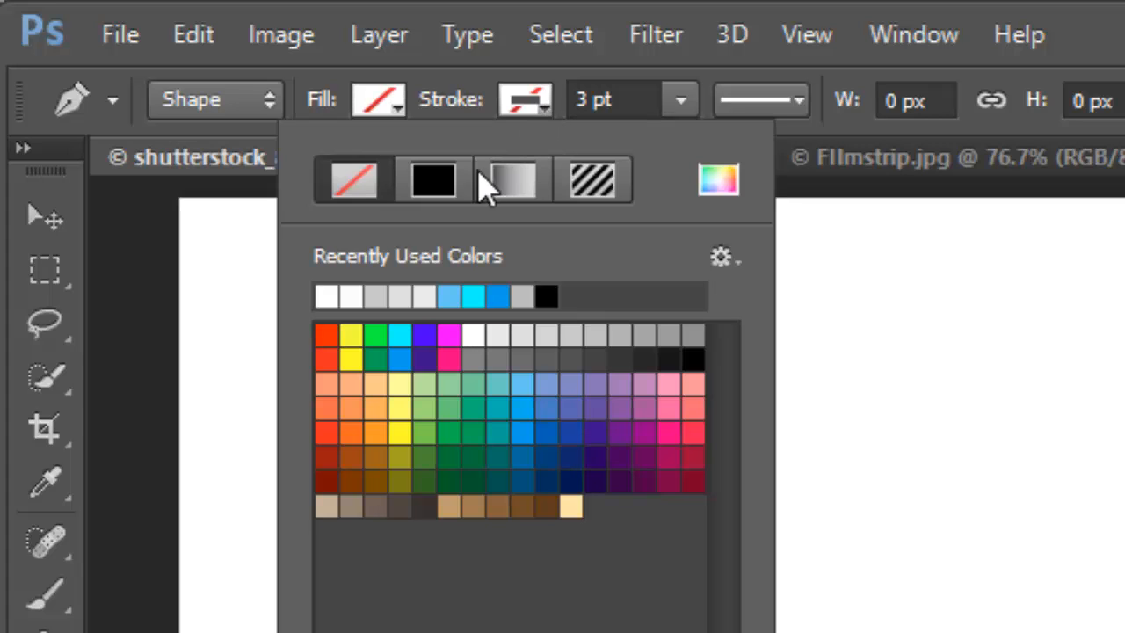
{"action": "left_click", "coordinate": [441, 182]}
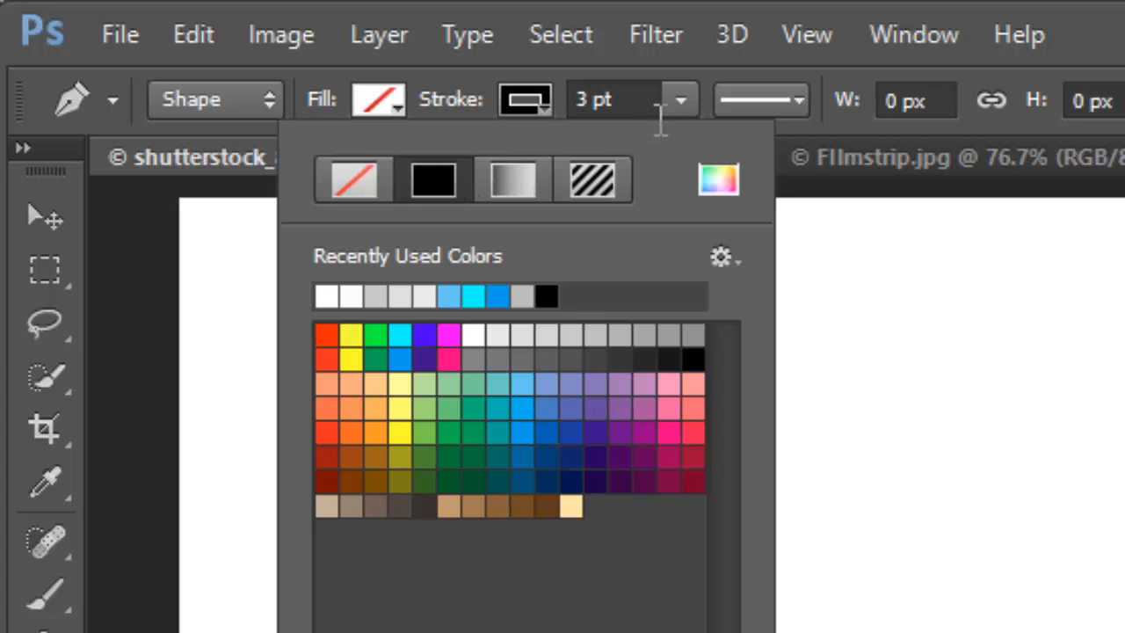
{"action": "left_click_drag", "start_coordinate": [659, 110], "coordinate": [538, 110]}
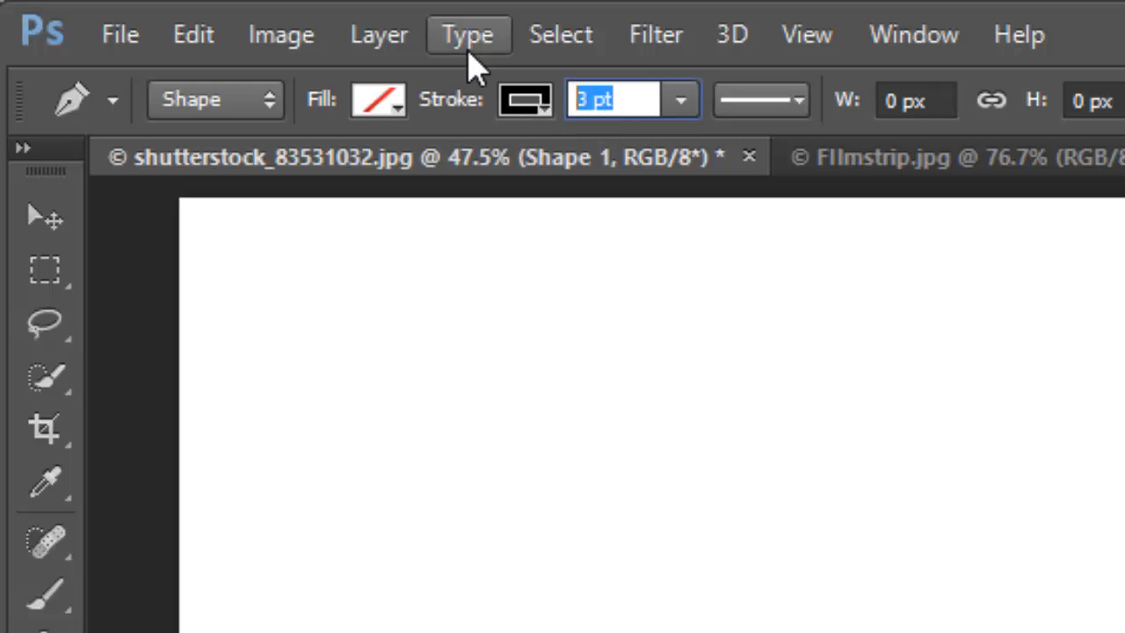
{"action": "type", "text": "1"}
{"action": "key", "text": "Tab"}
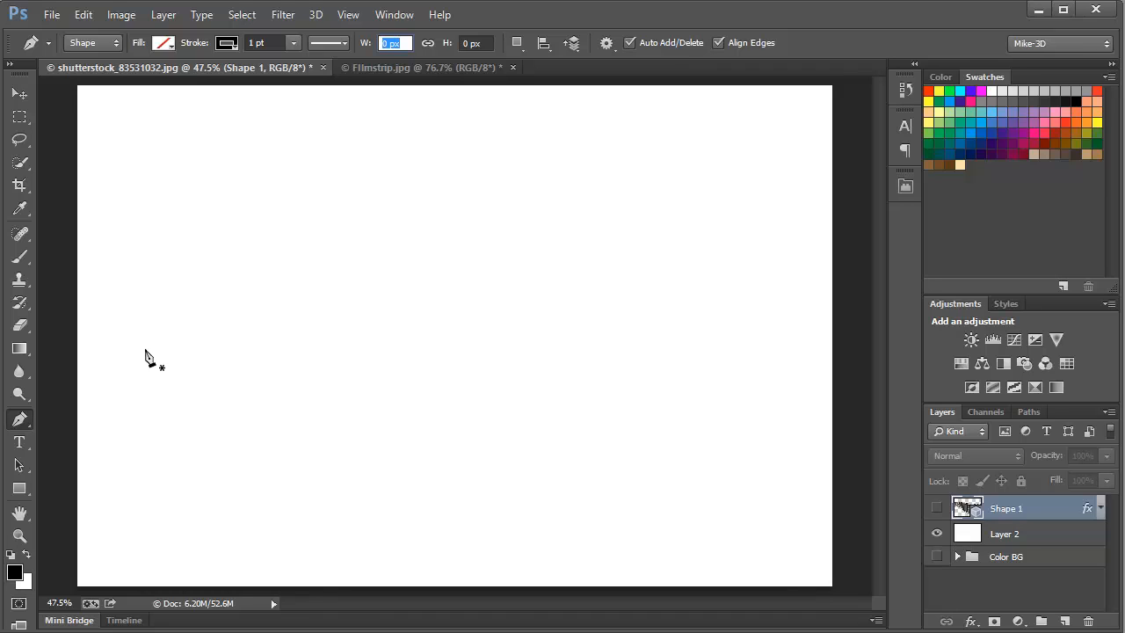
Draw an open S-shaped curve with three smooth anchor points across the canvas, about 1298 px wide and 332 px high.
{"action": "left_click_drag", "start_coordinate": [144, 349], "coordinate": [253, 480]}
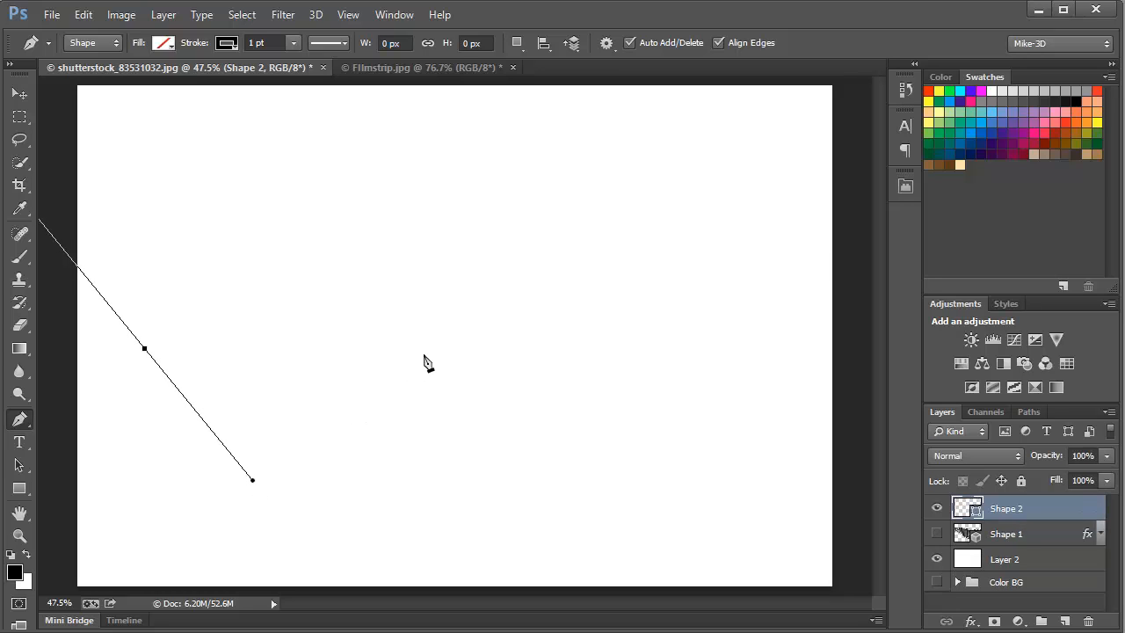
{"action": "left_click_drag", "start_coordinate": [422, 349], "coordinate": [493, 274]}
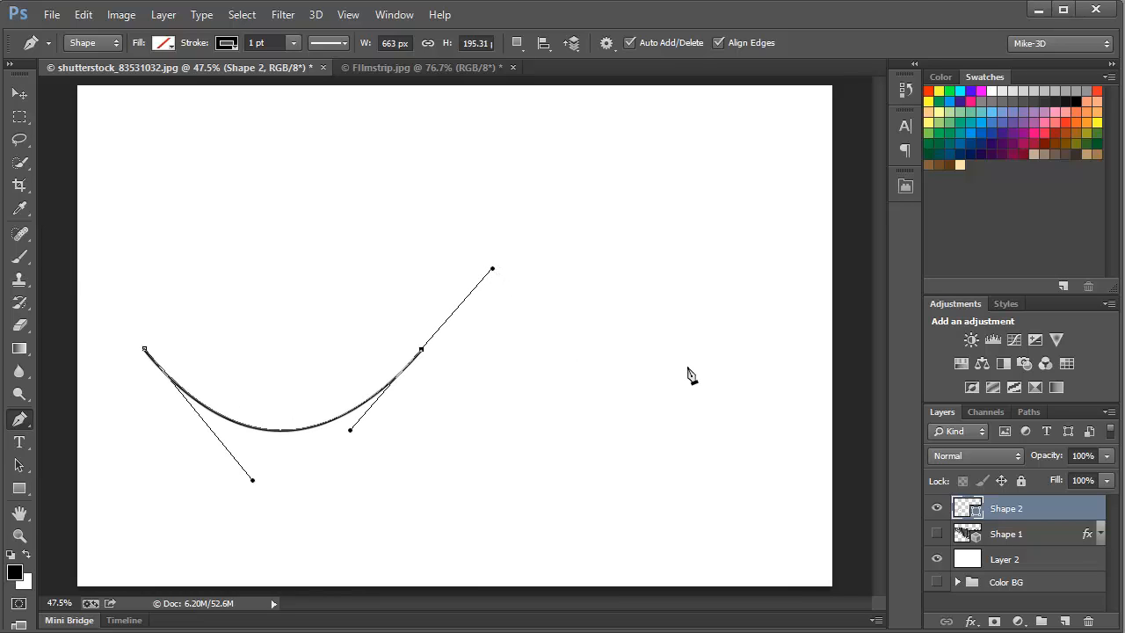
{"action": "left_click_drag", "start_coordinate": [686, 365], "coordinate": [753, 462]}
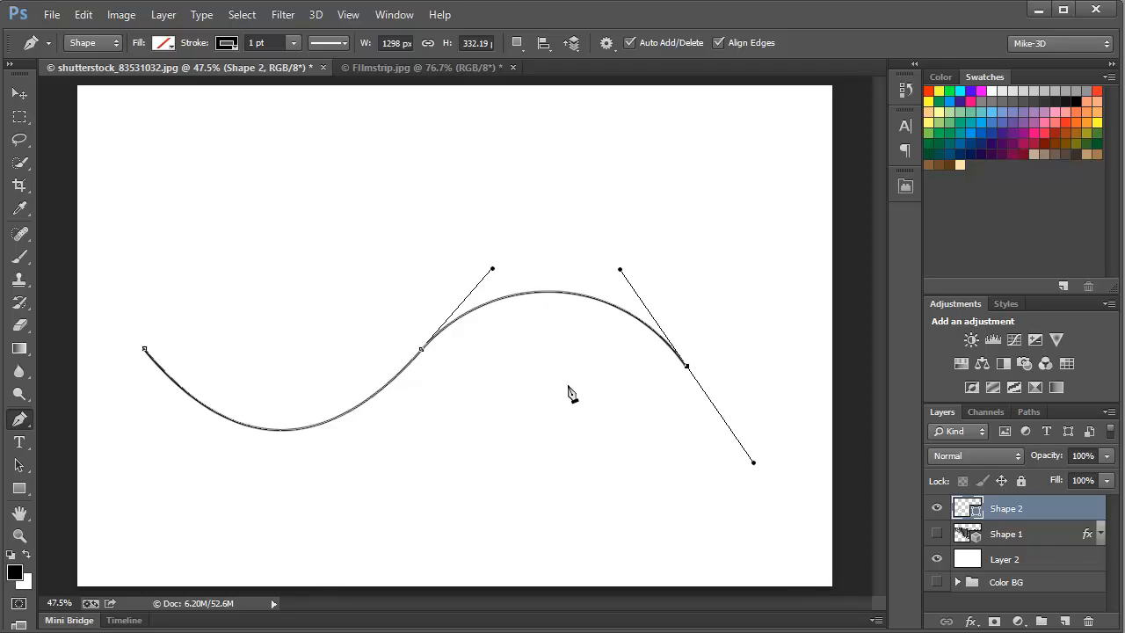
Create a 3D extrusion from the selected curve layer, accepting the 3D workspace and using the embedded color profile.
{"action": "left_click", "coordinate": [318, 15]}
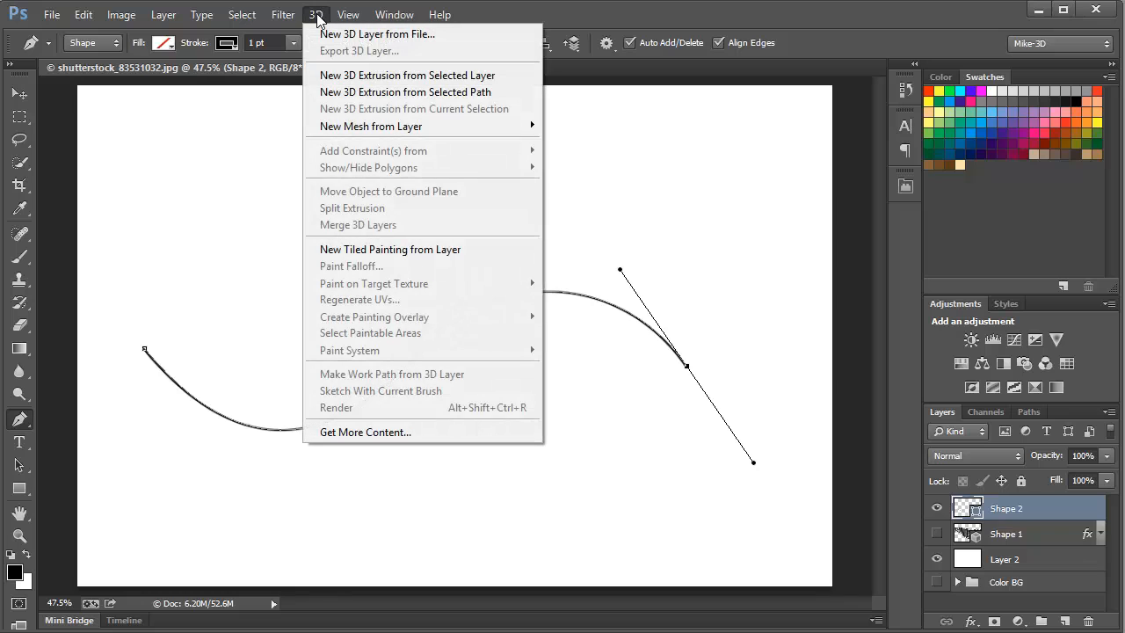
{"action": "left_click", "coordinate": [361, 81]}
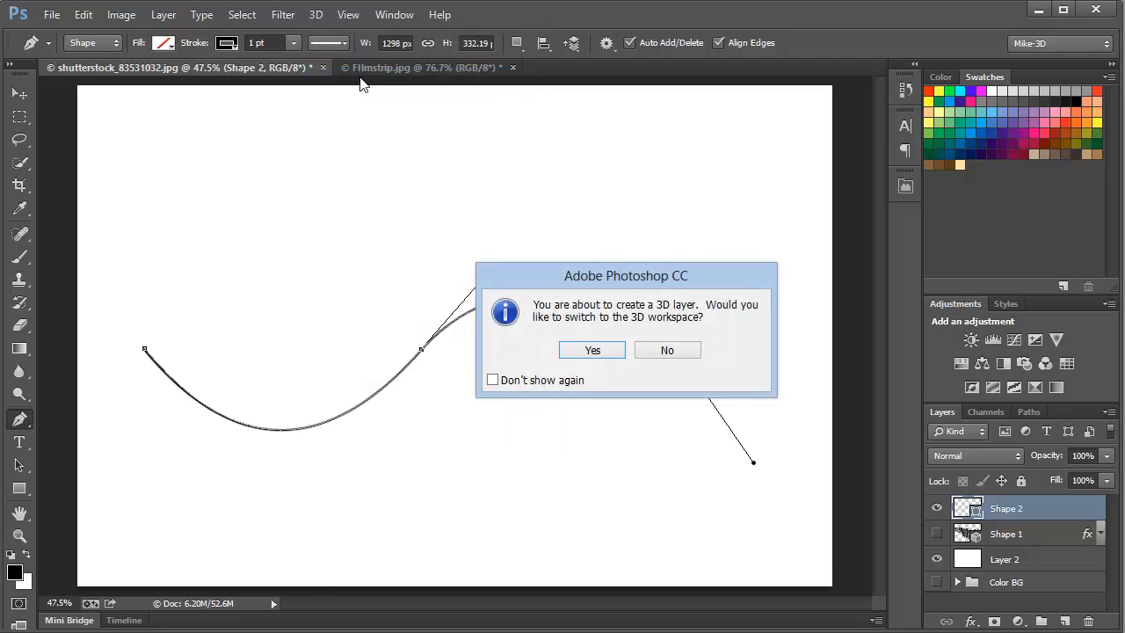
{"action": "left_click", "coordinate": [593, 351]}
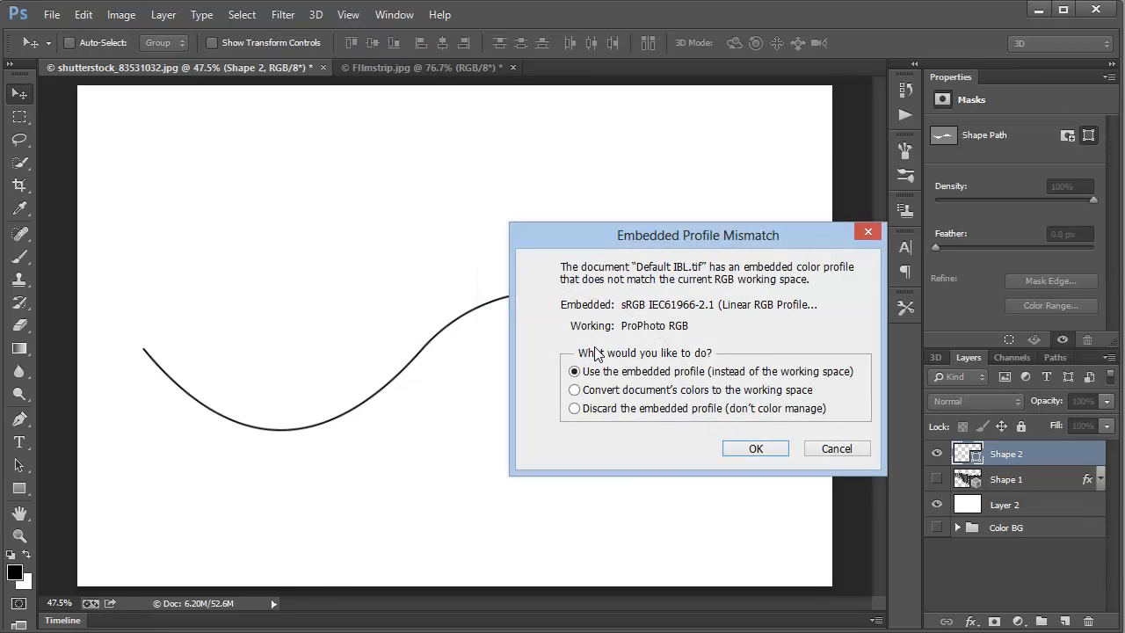
{"action": "left_click", "coordinate": [749, 449]}
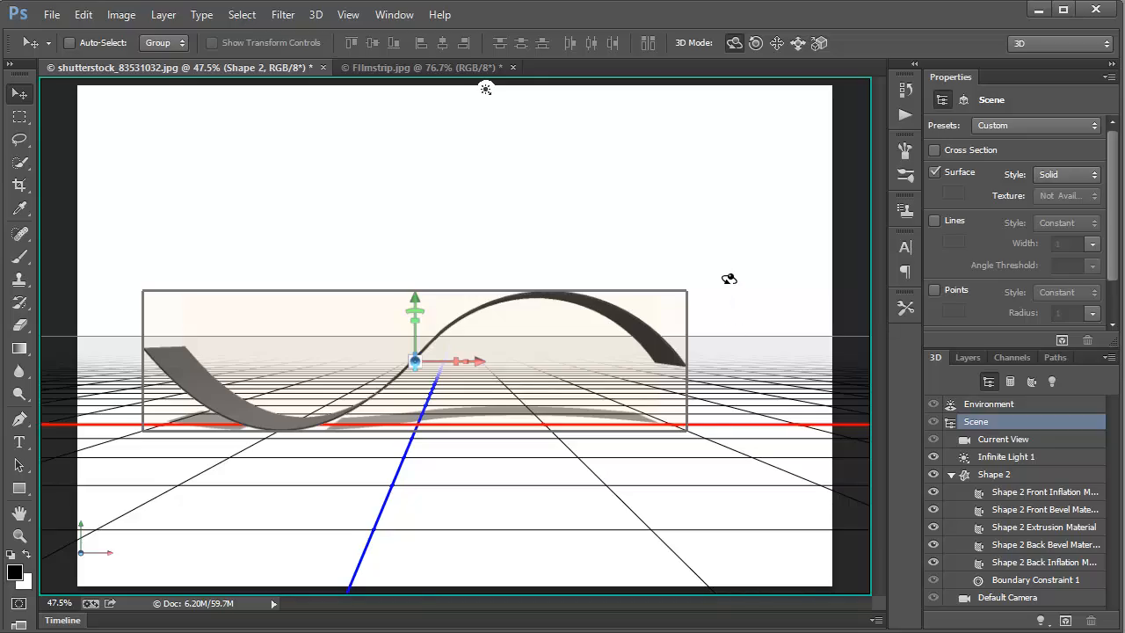
Orbit the camera above the ground plane and rotate the ribbon mesh around its X axis to stand it upright.
{"action": "left_click", "coordinate": [737, 257]}
{"action": "left_click_drag", "start_coordinate": [721, 272], "coordinate": [695, 261]}
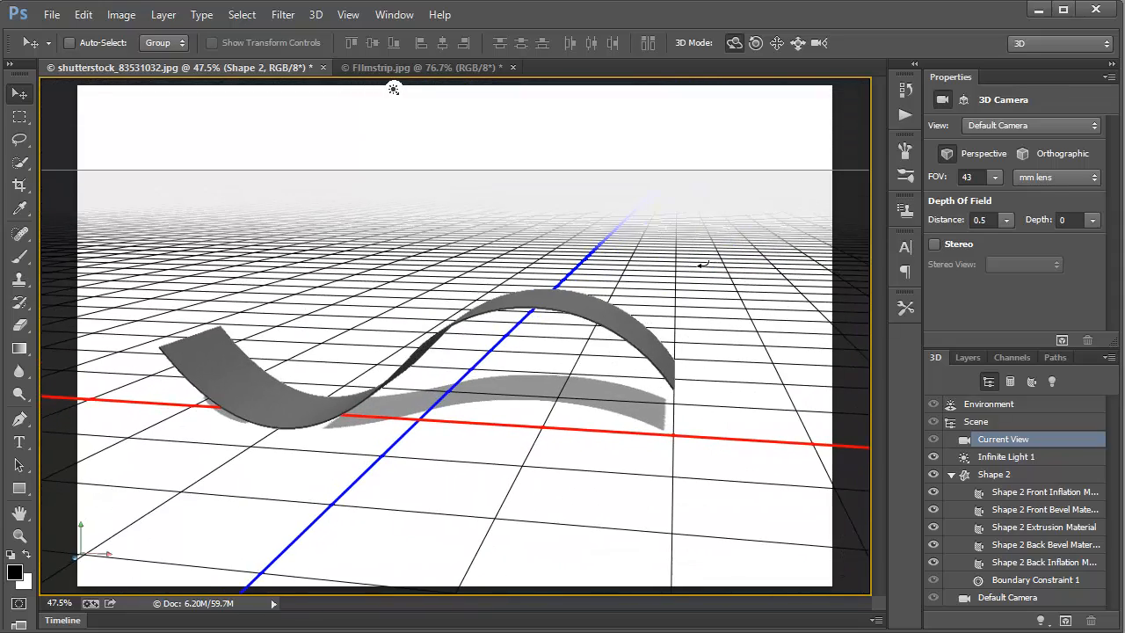
{"action": "left_click", "coordinate": [532, 313]}
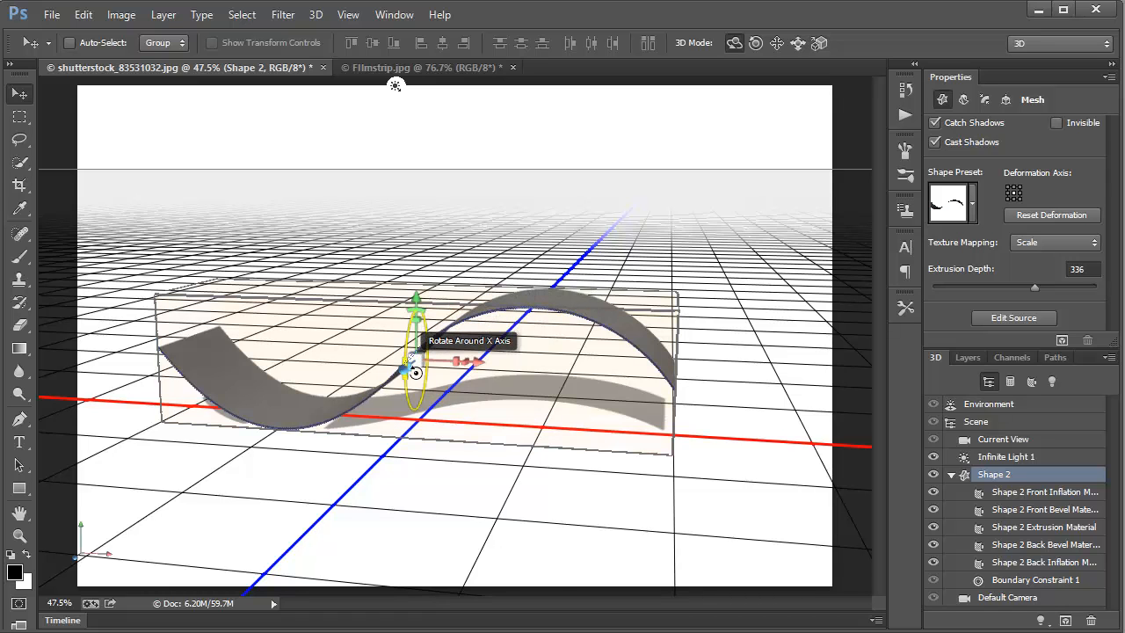
{"action": "left_click_drag", "start_coordinate": [415, 372], "coordinate": [482, 139]}
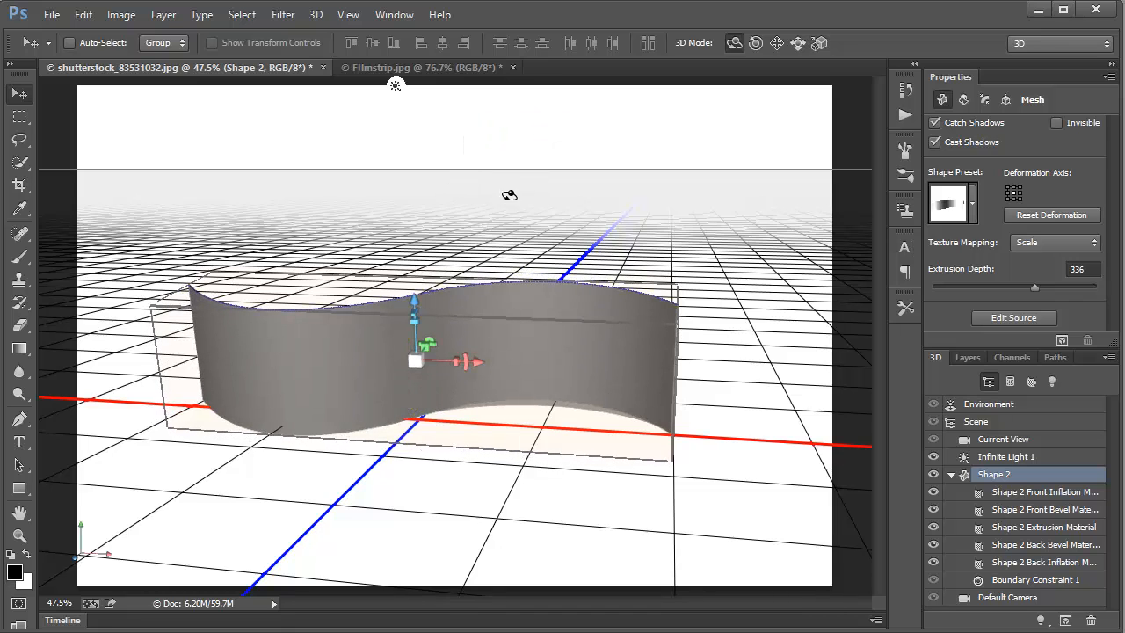
Rotate the ribbon mesh so its near half curves toward the viewer and its far half recedes behind.
{"action": "left_click_drag", "start_coordinate": [703, 236], "coordinate": [601, 197]}
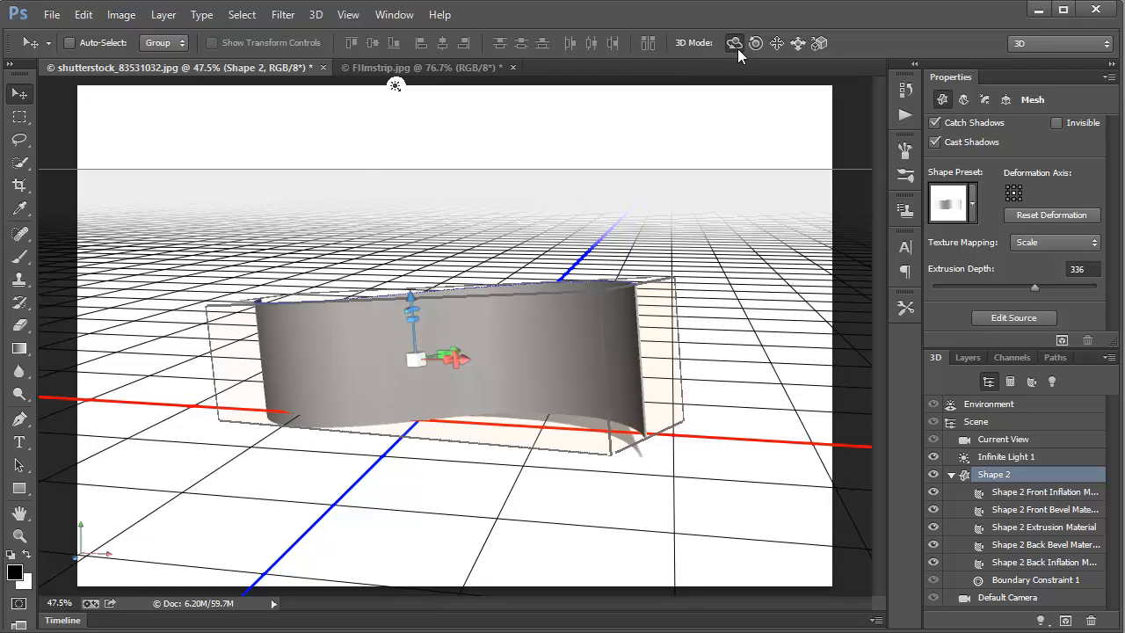
{"action": "mouse_move", "coordinate": [536, 245]}
{"action": "left_mouse_down"}
{"action": "mouse_move", "coordinate": [577, 244]}
{"action": "mouse_move", "coordinate": [524, 267]}
{"action": "mouse_move", "coordinate": [500, 251]}
{"action": "mouse_move", "coordinate": [515, 256]}
{"action": "mouse_move", "coordinate": [529, 233]}
{"action": "mouse_move", "coordinate": [523, 252]}
{"action": "left_mouse_up"}
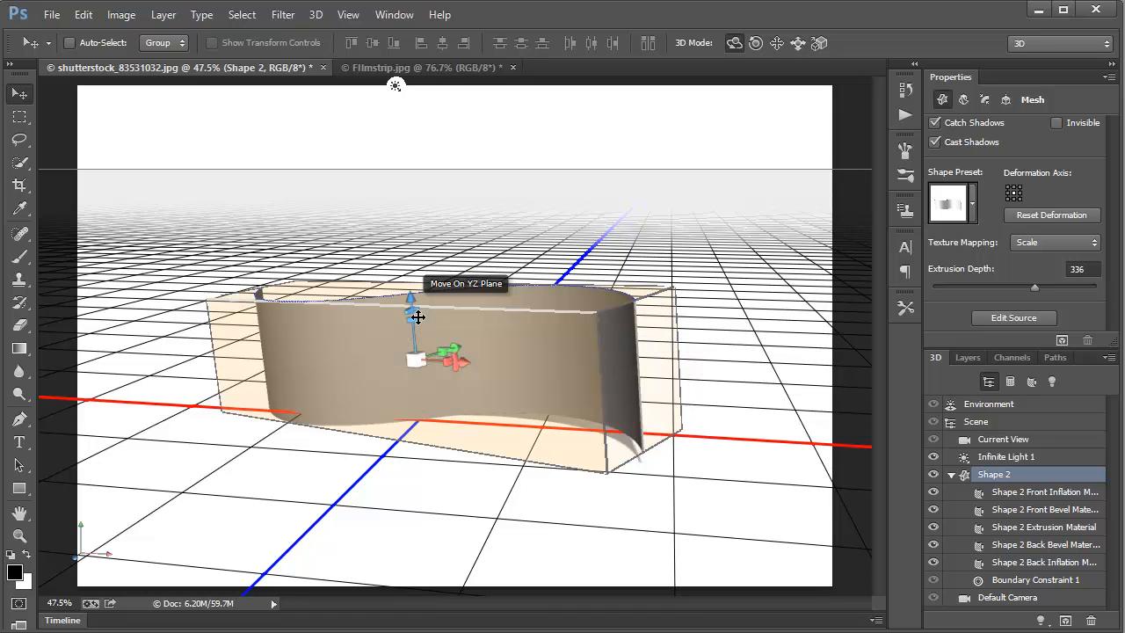
{"action": "left_click_drag", "start_coordinate": [416, 322], "coordinate": [461, 442]}
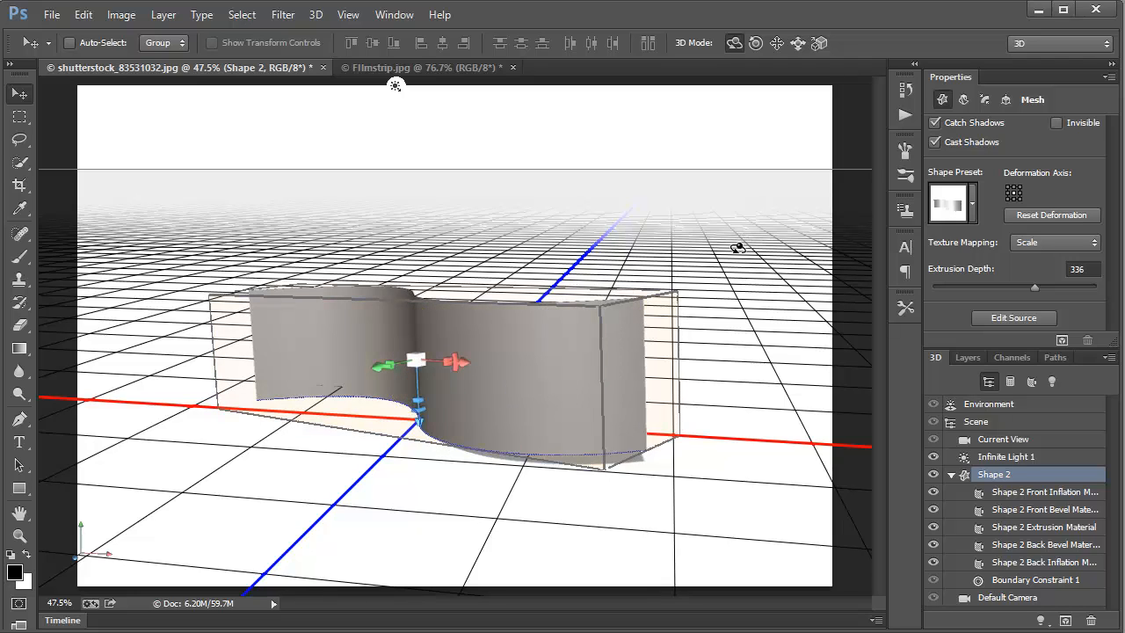
{"action": "left_click_drag", "start_coordinate": [737, 246], "coordinate": [711, 234]}
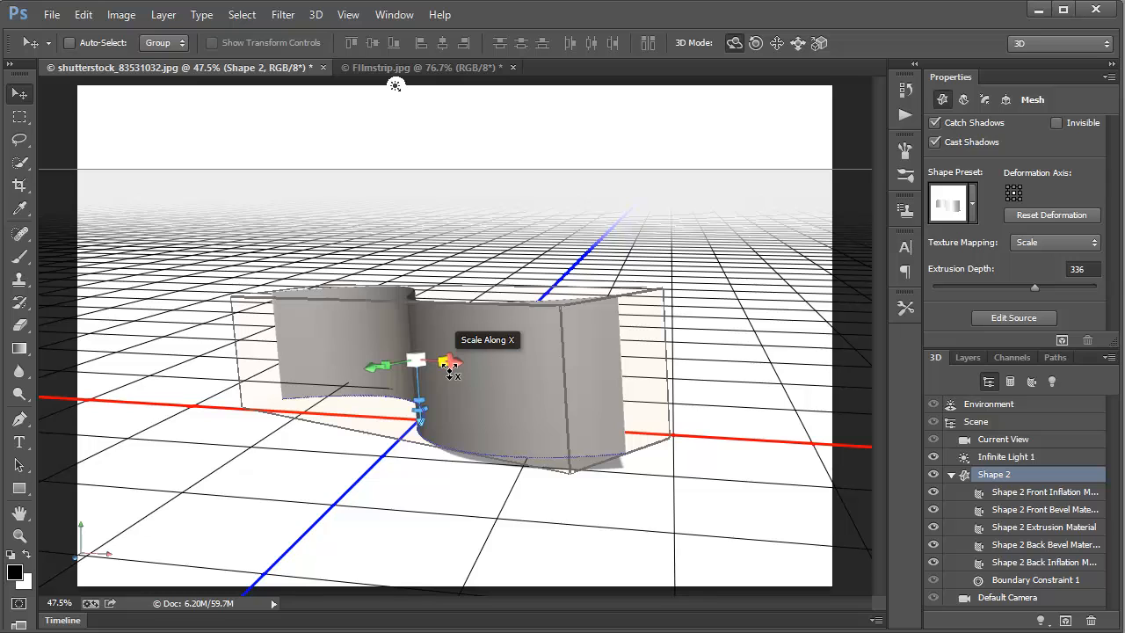
Stretch the ribbon mesh along its X axis and hide the ground grid and 3D overlays.
{"action": "left_click_drag", "start_coordinate": [449, 368], "coordinate": [621, 434]}
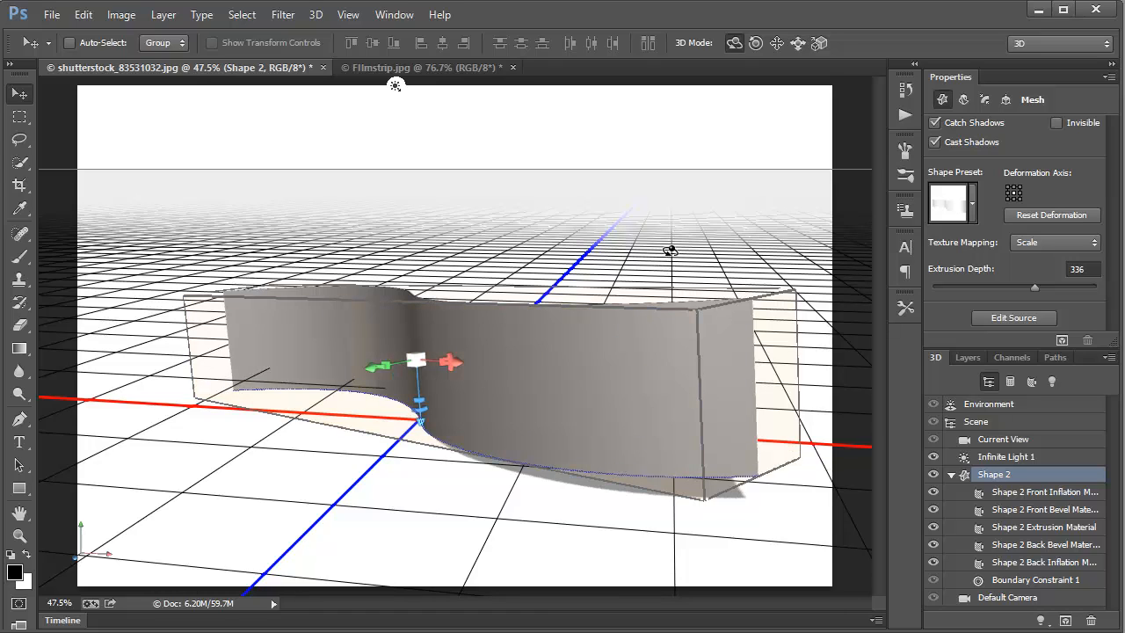
{"action": "key", "text": "ctrl+h"}
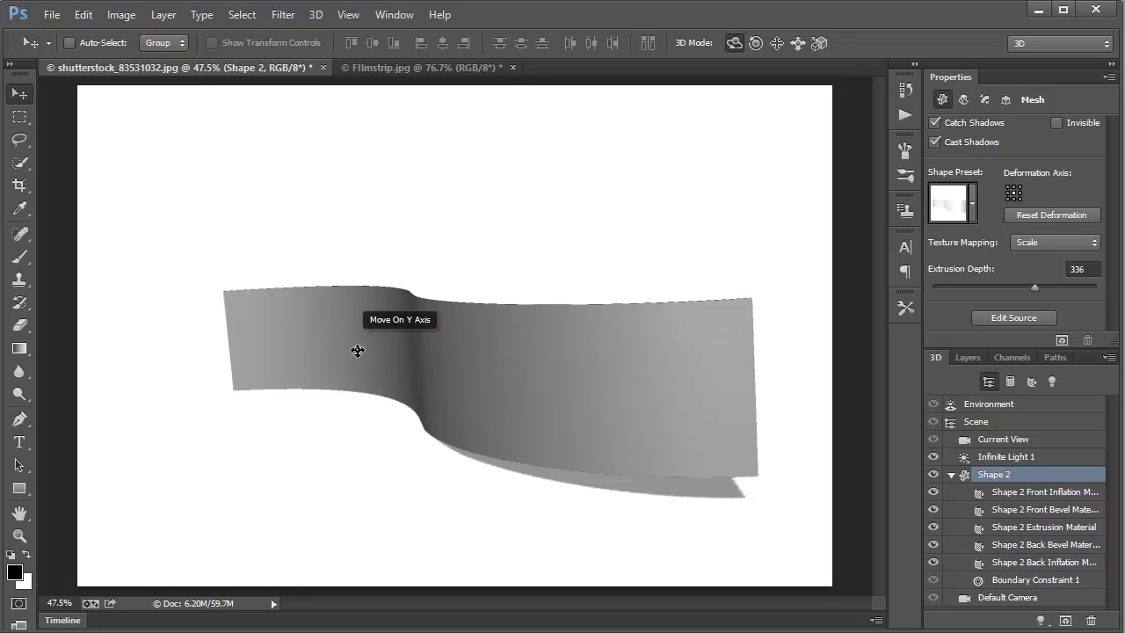
Remove the diffuse texture from the Shape 2 Extrusion Material.
{"action": "left_click", "coordinate": [1055, 534]}
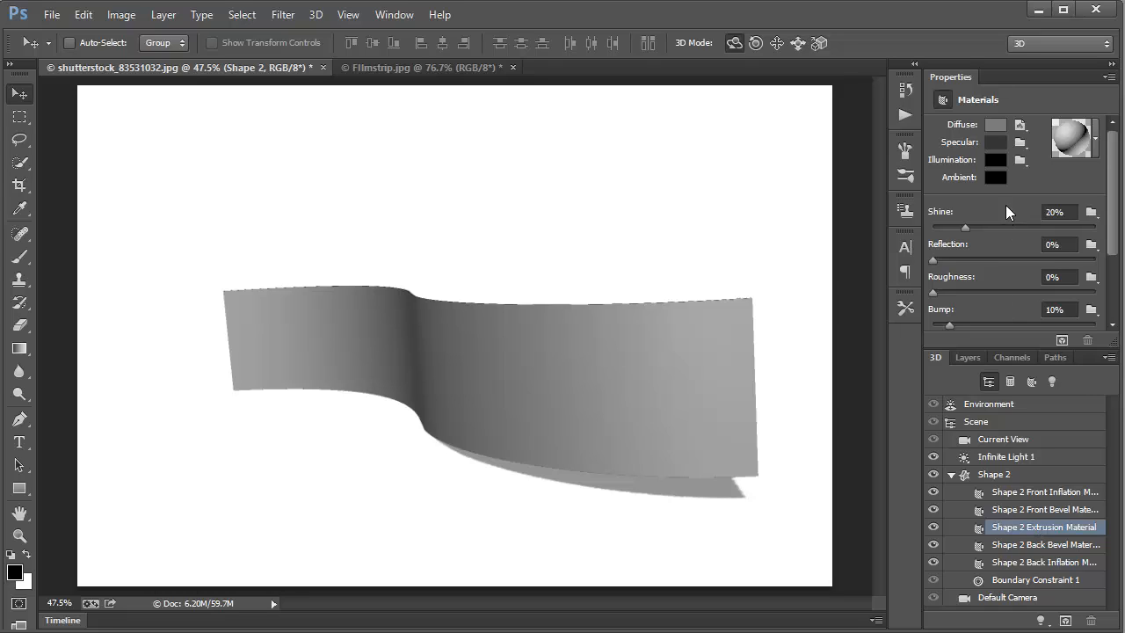
{"action": "left_click", "coordinate": [1021, 125]}
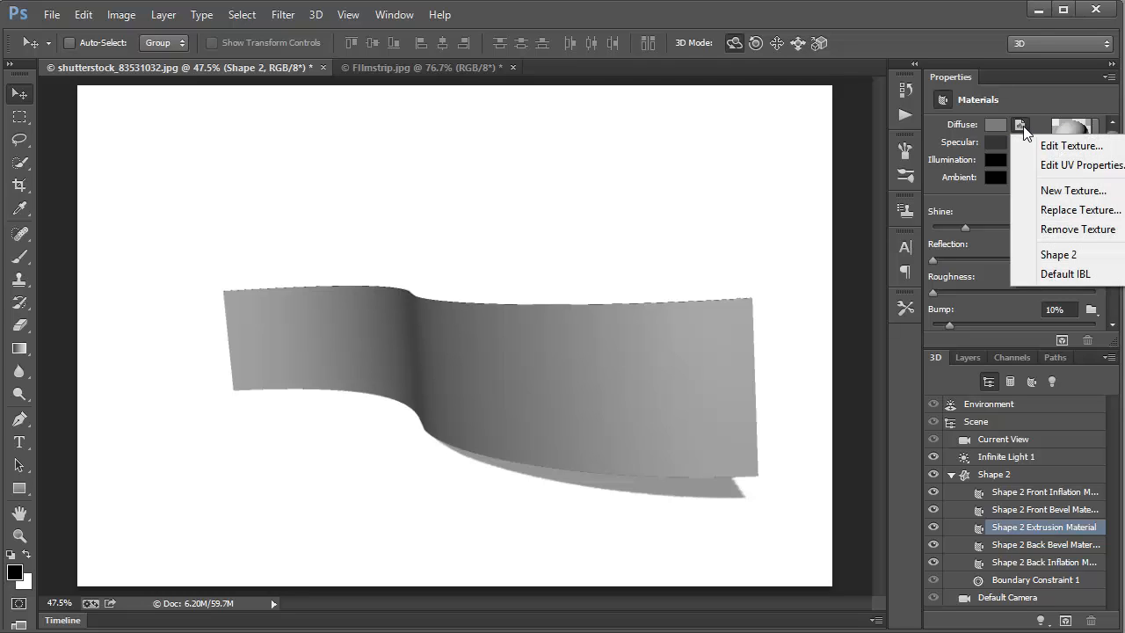
{"action": "left_click", "coordinate": [1040, 229]}
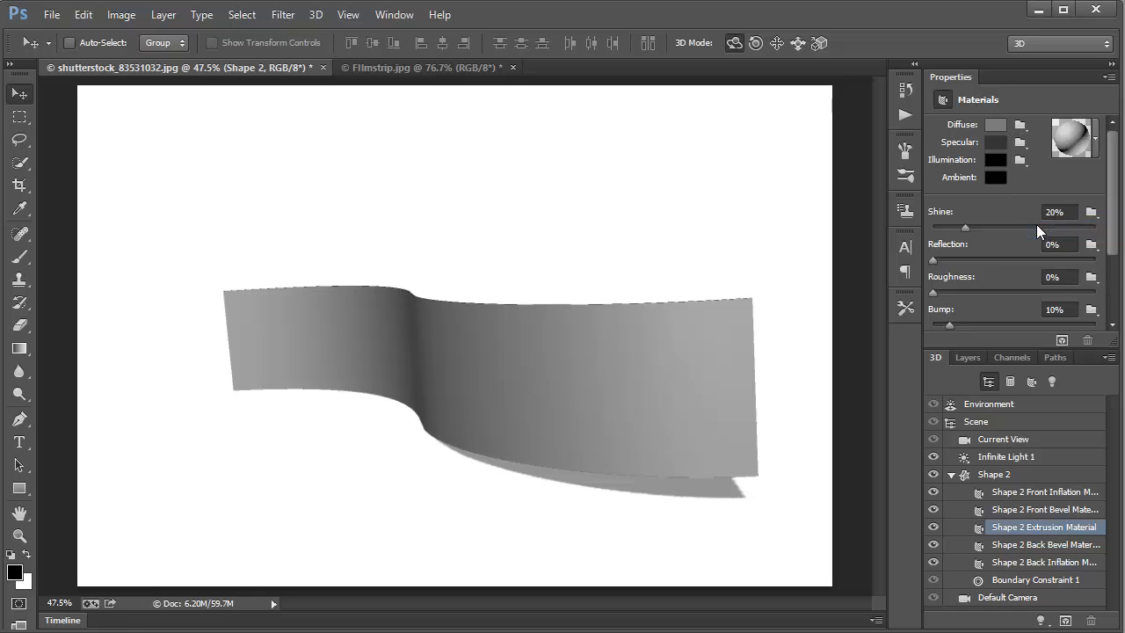
Copy the whole Filmstrip.jpg image and create a new diffuse texture for the extrusion material at the clipboard size of 1212 × 200 pixels.
{"action": "left_click", "coordinate": [432, 69]}
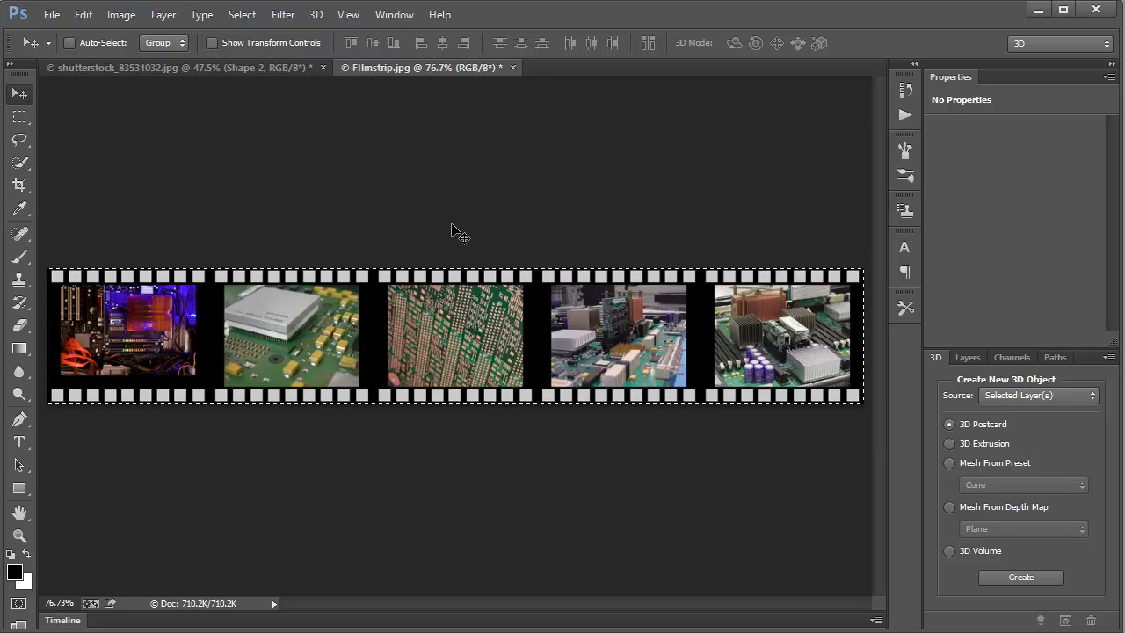
{"action": "left_click", "coordinate": [269, 68]}
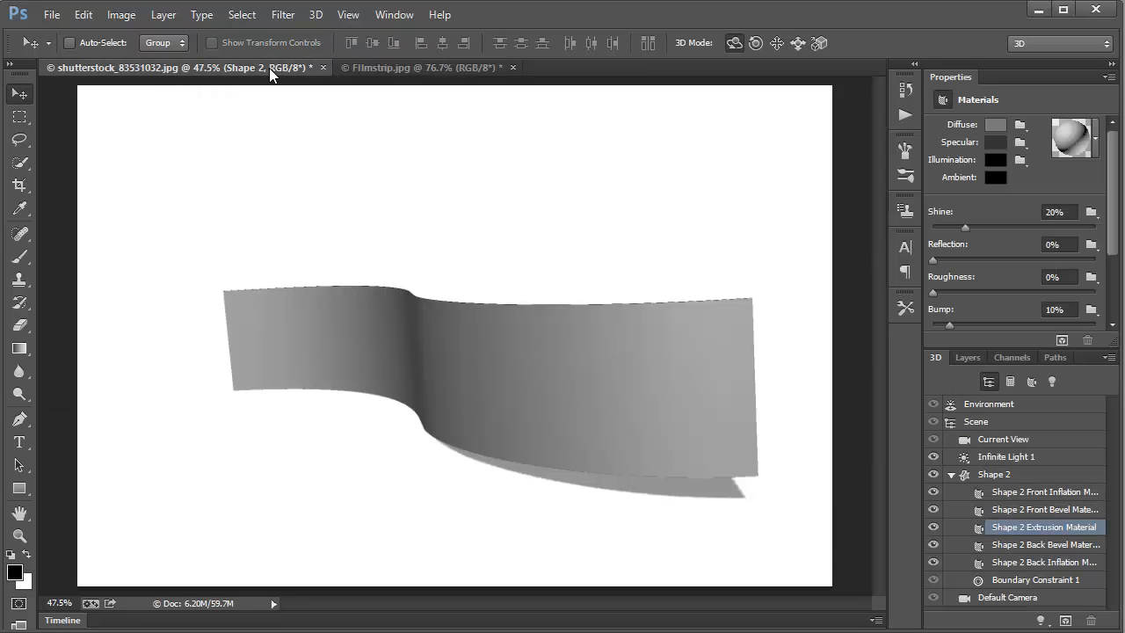
{"action": "left_click", "coordinate": [1023, 127]}
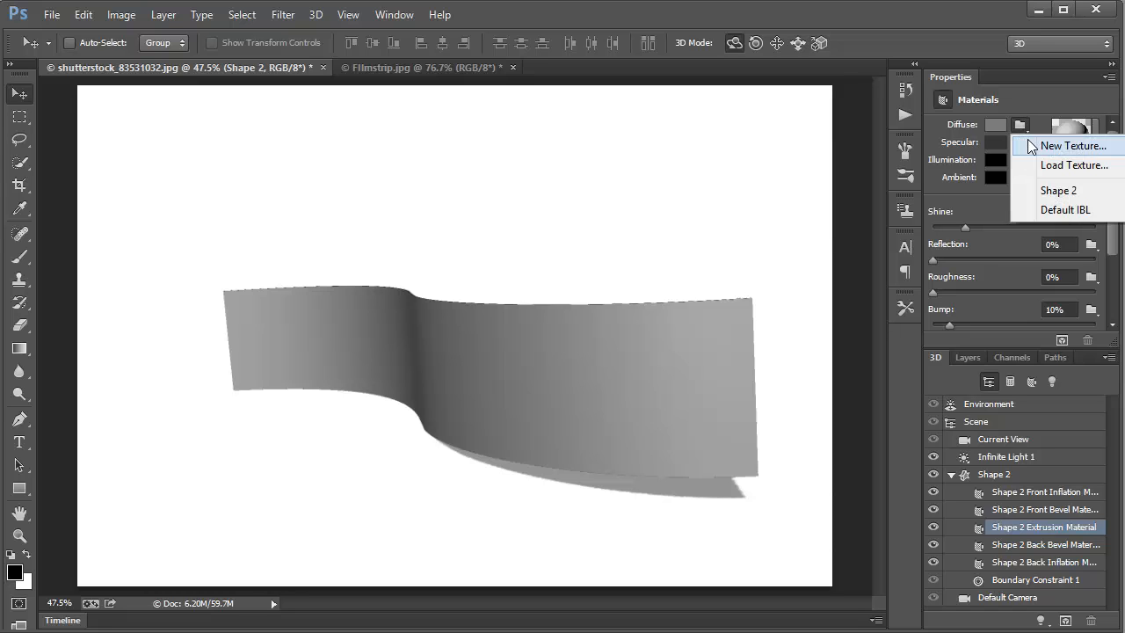
{"action": "left_click", "coordinate": [1030, 144]}
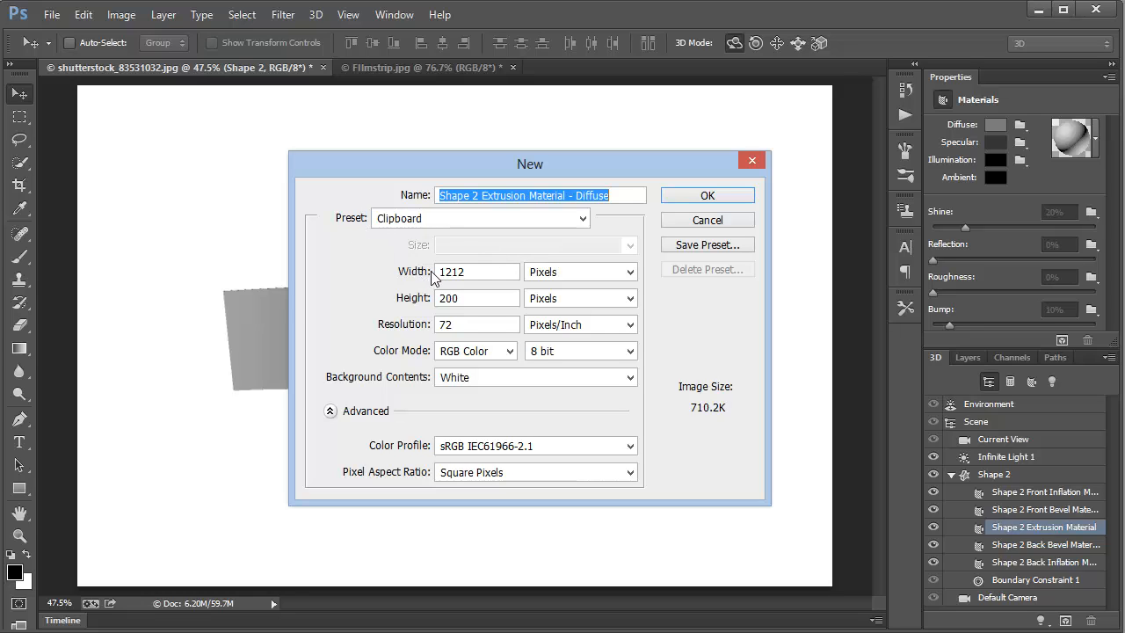
{"action": "left_click", "coordinate": [694, 202]}
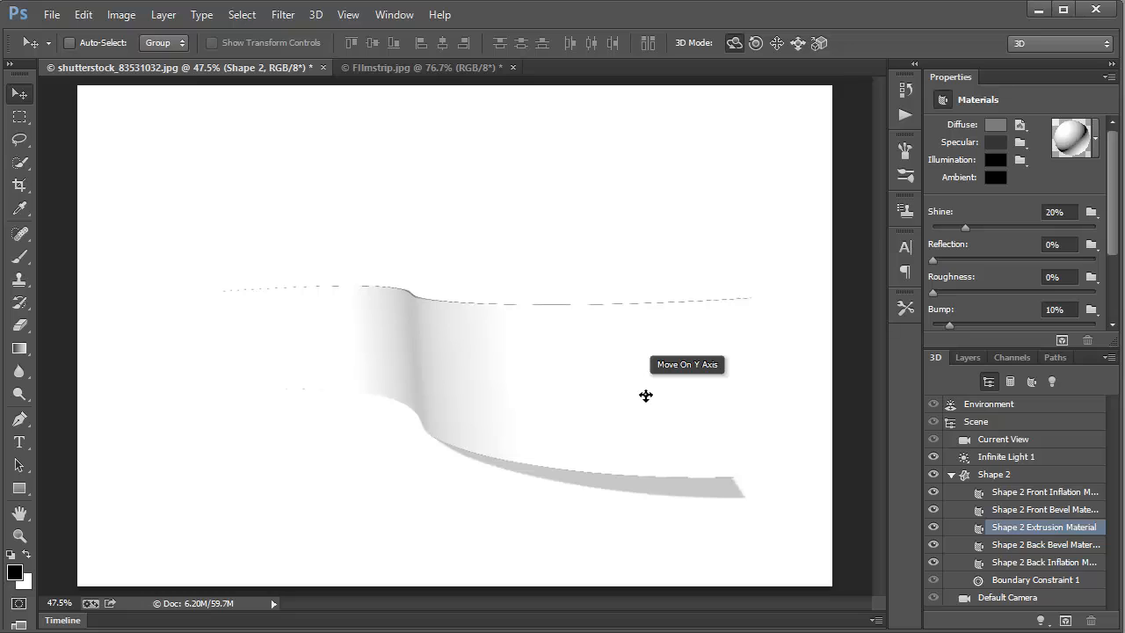
Paste the copied filmstrip into the extrusion material's diffuse texture, keeping the embedded profile, and save it with Maximize Compatibility on.
{"action": "left_click", "coordinate": [1022, 127]}
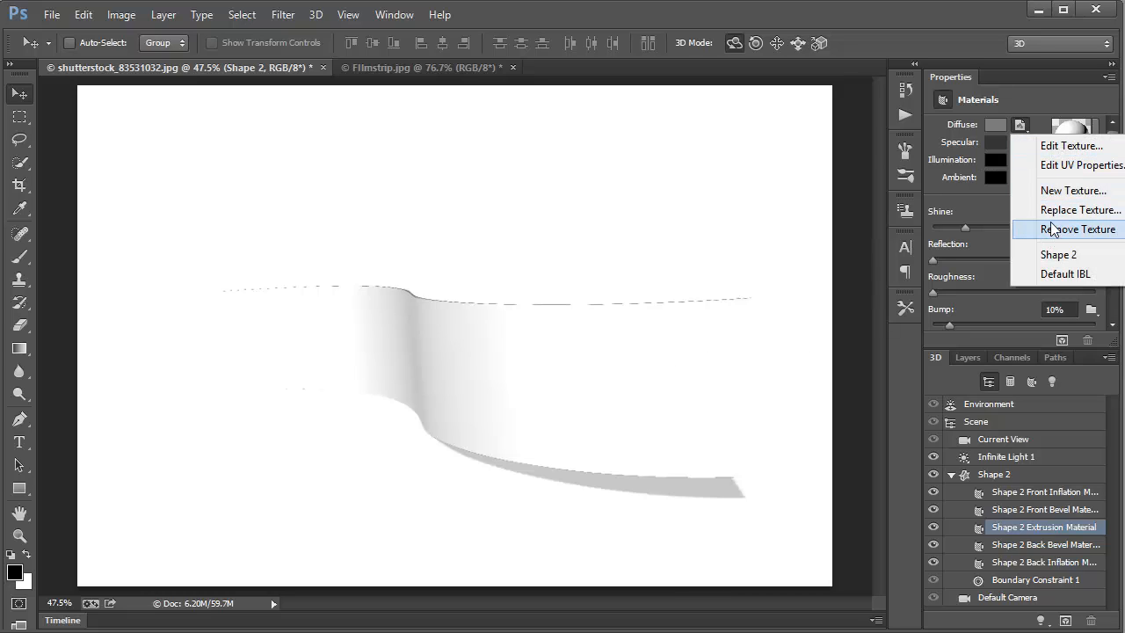
{"action": "left_click", "coordinate": [1051, 146]}
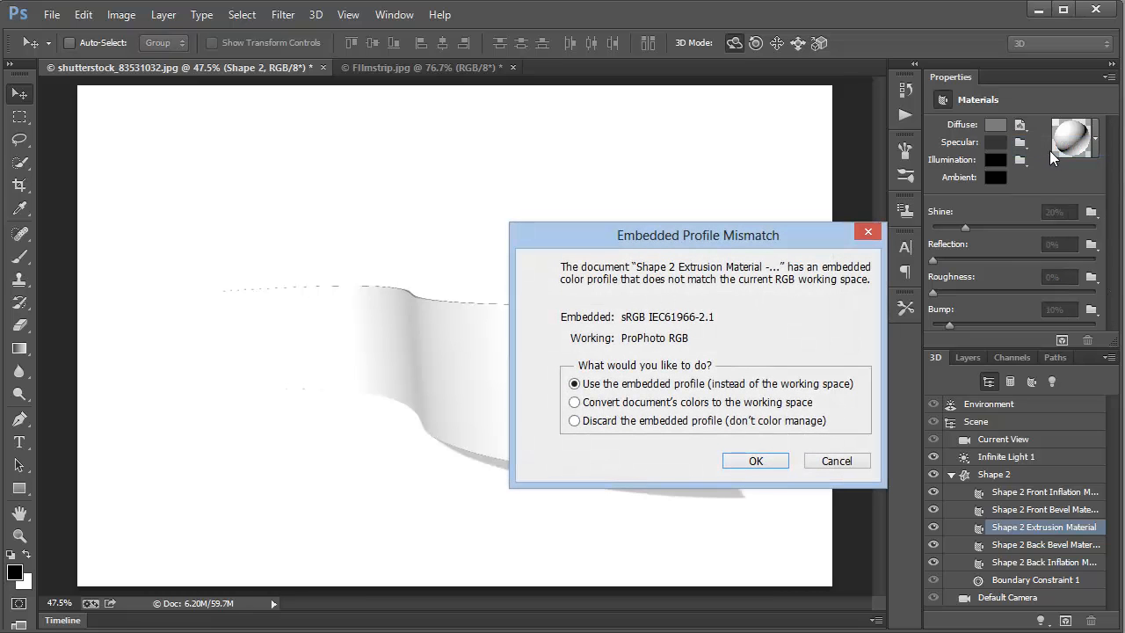
{"action": "left_click", "coordinate": [754, 464]}
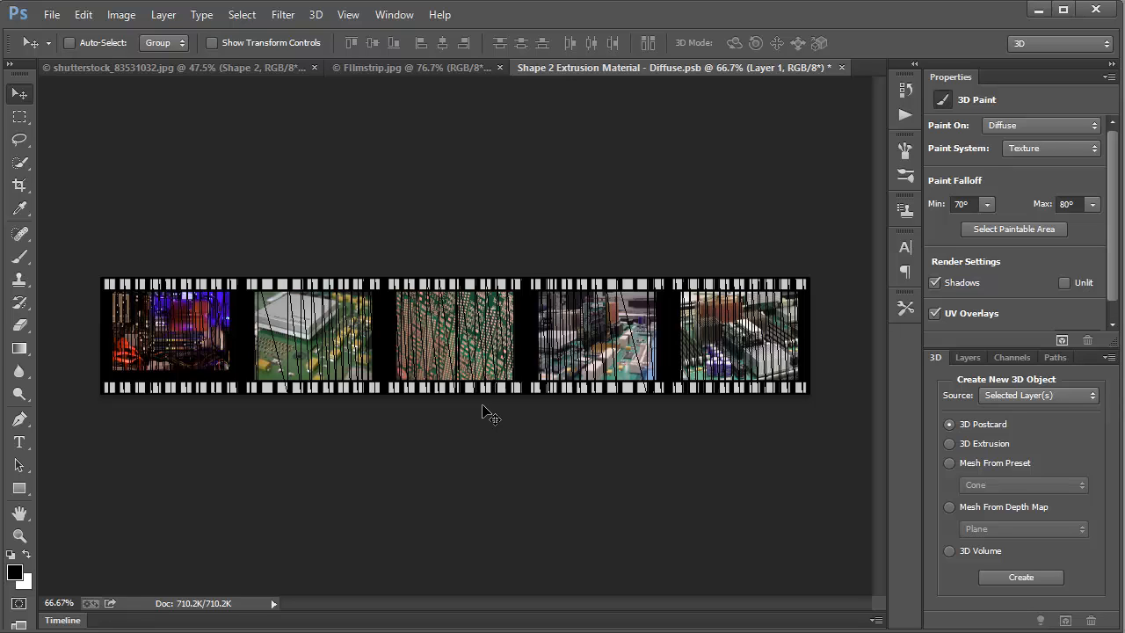
{"action": "key", "text": "ctrl+s"}
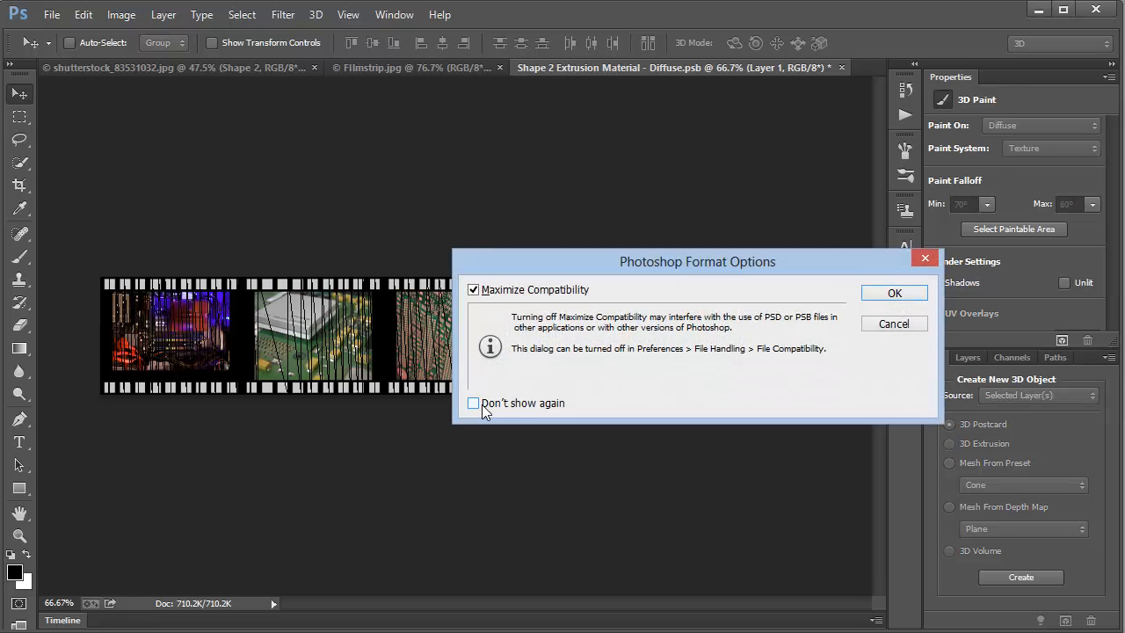
{"action": "left_click", "coordinate": [885, 294]}
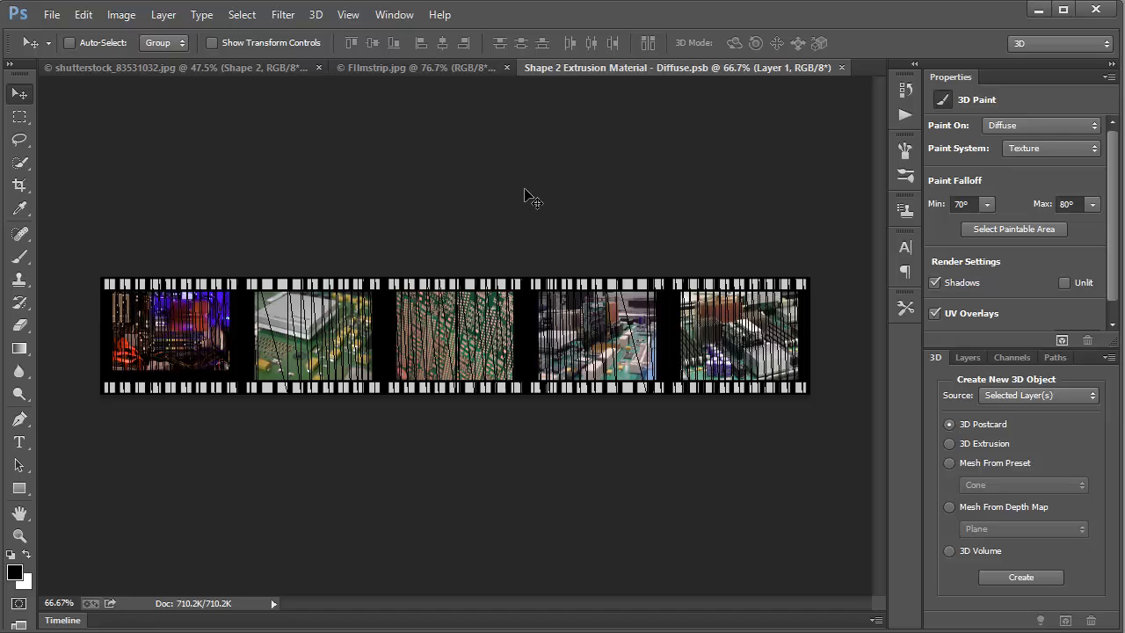
{"action": "left_click", "coordinate": [249, 67]}
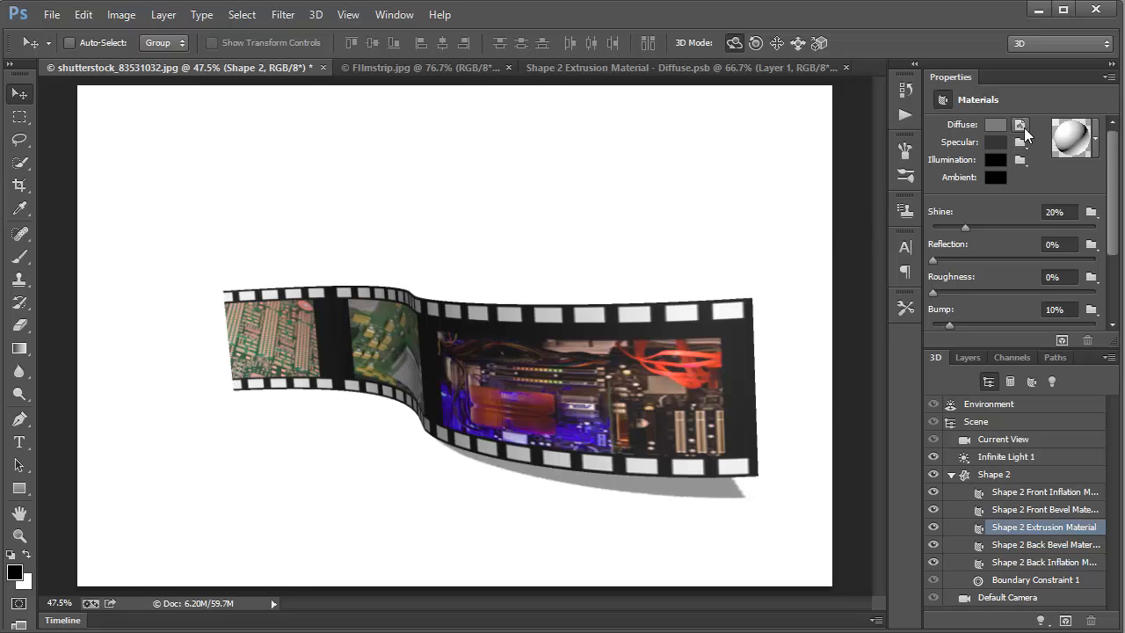
Set the U Scale of the extrusion material's diffuse texture to 313.86% in its UV properties.
{"action": "left_click", "coordinate": [1021, 126]}
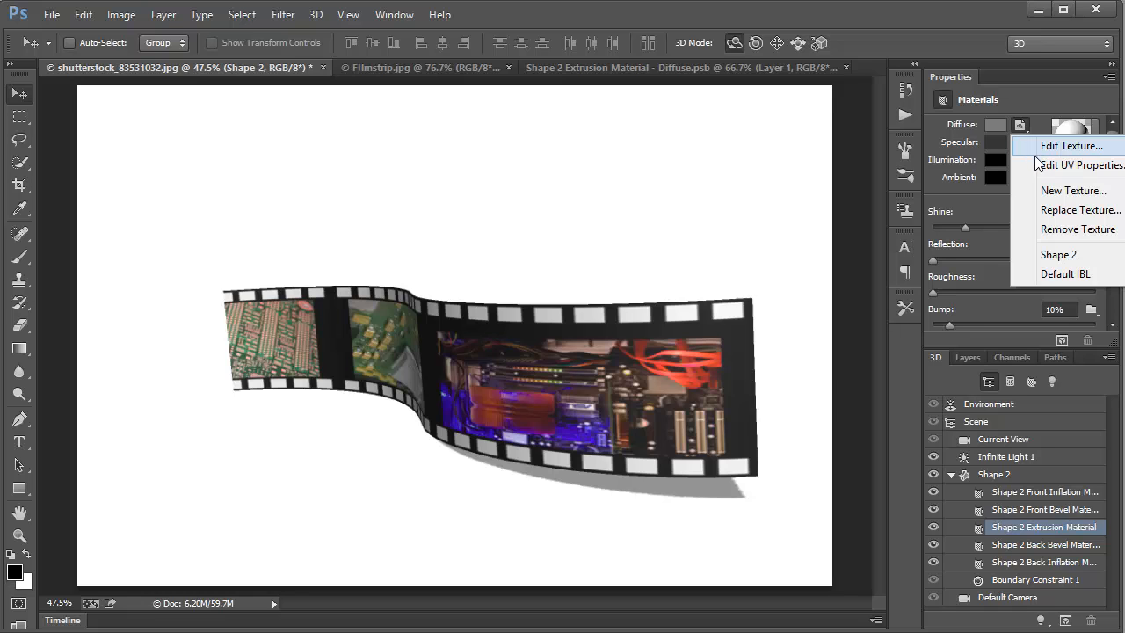
{"action": "left_click", "coordinate": [1043, 167]}
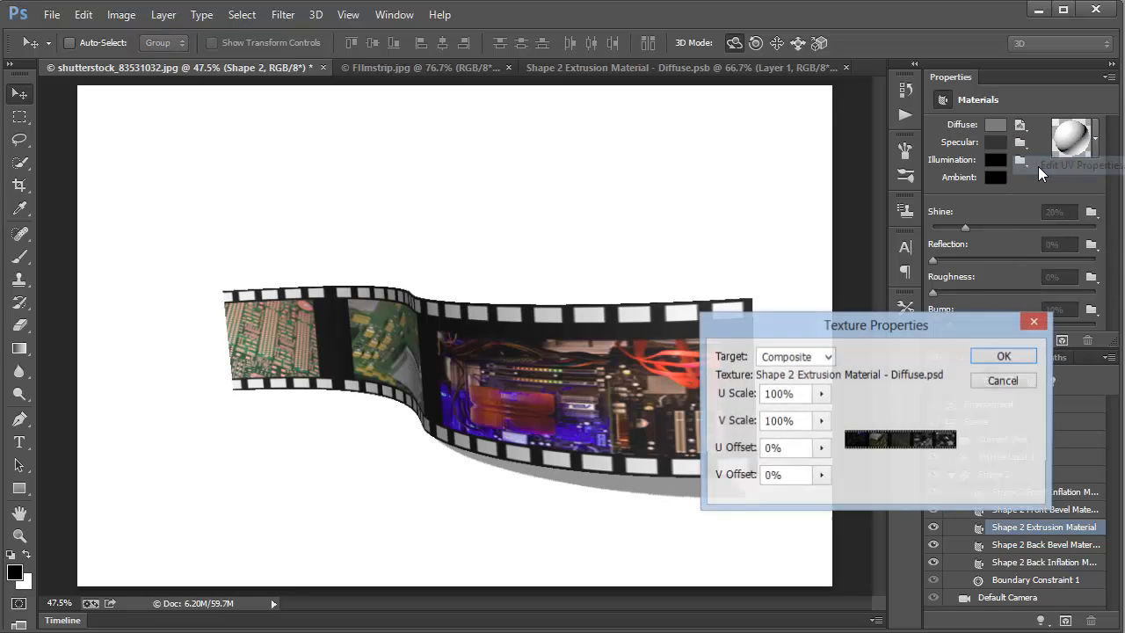
{"action": "left_click_drag", "start_coordinate": [907, 329], "coordinate": [922, 168]}
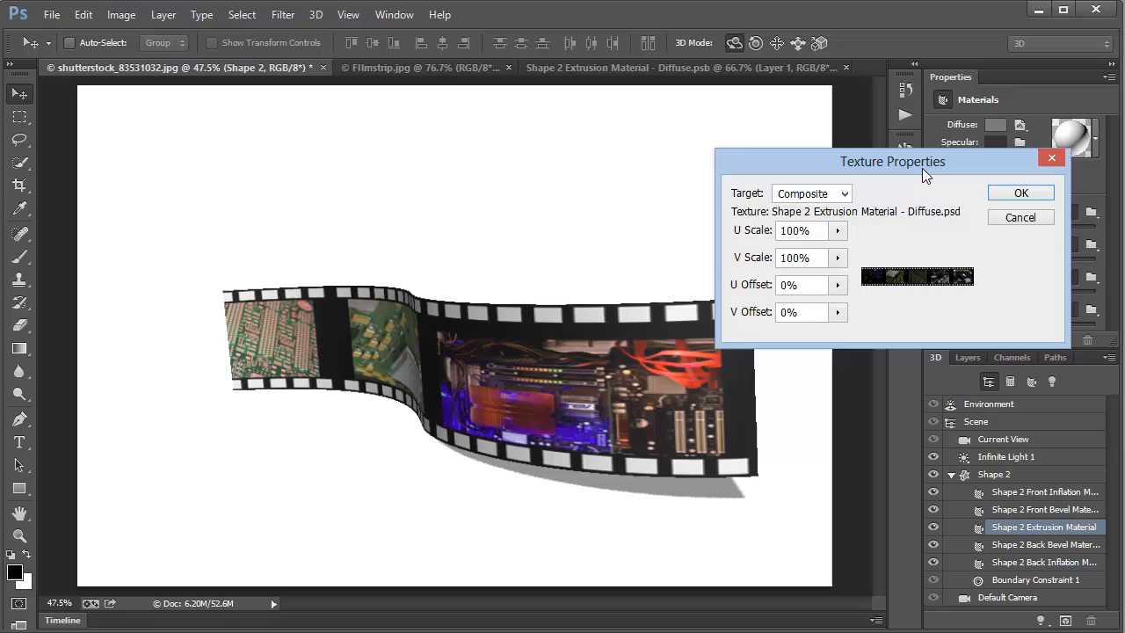
{"action": "left_click", "coordinate": [838, 231]}
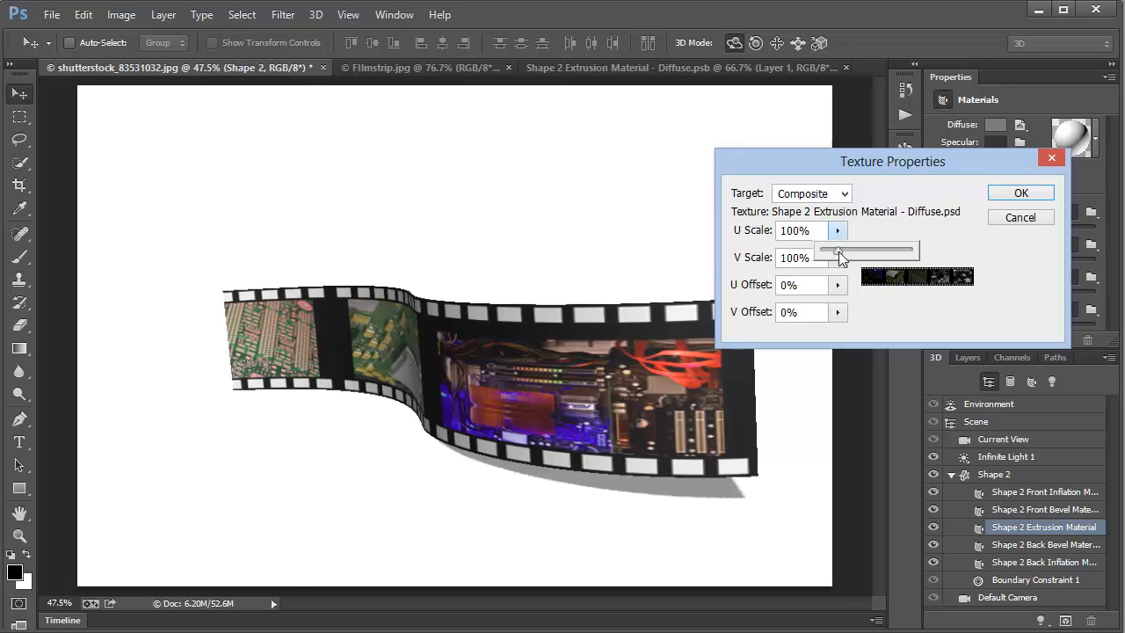
{"action": "left_click_drag", "start_coordinate": [838, 252], "coordinate": [852, 254]}
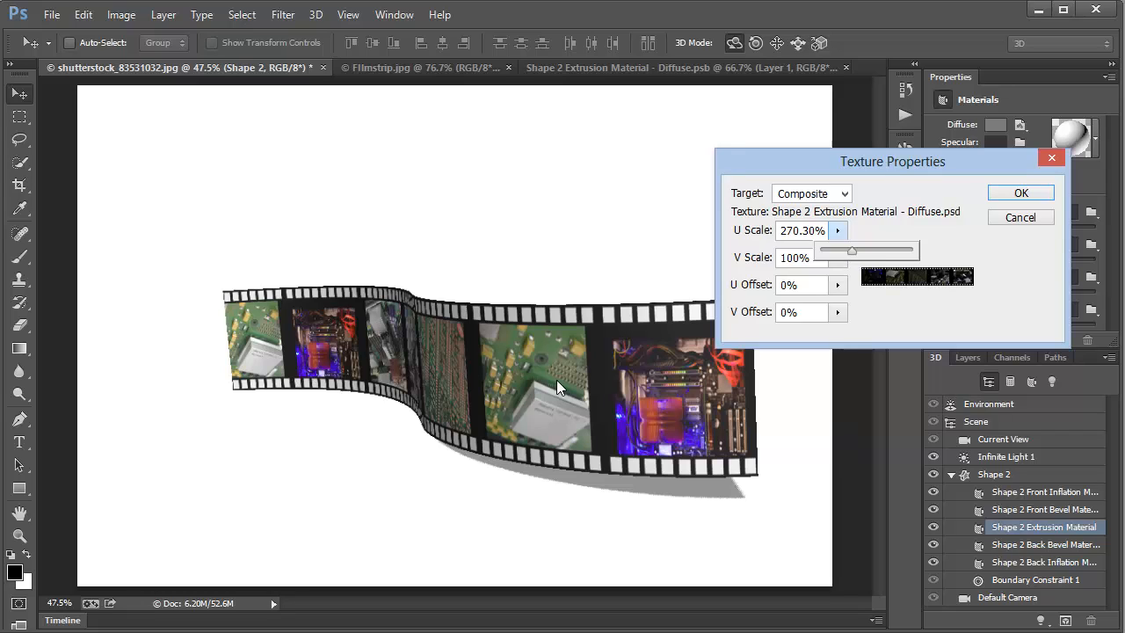
{"action": "left_click_drag", "start_coordinate": [848, 252], "coordinate": [857, 254]}
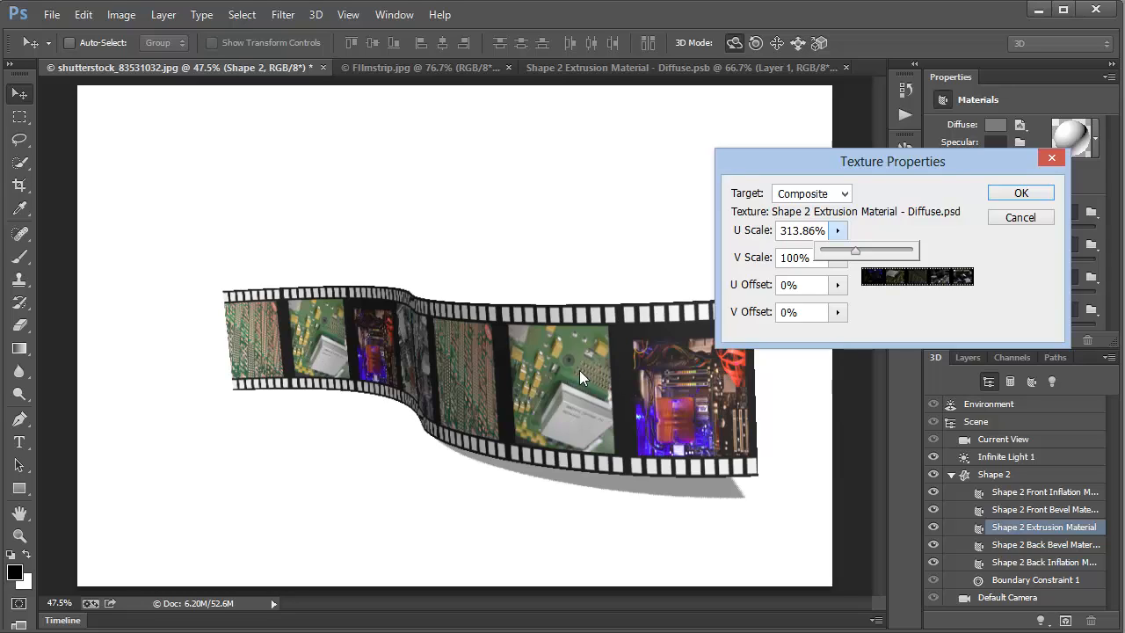
{"action": "left_click", "coordinate": [887, 319]}
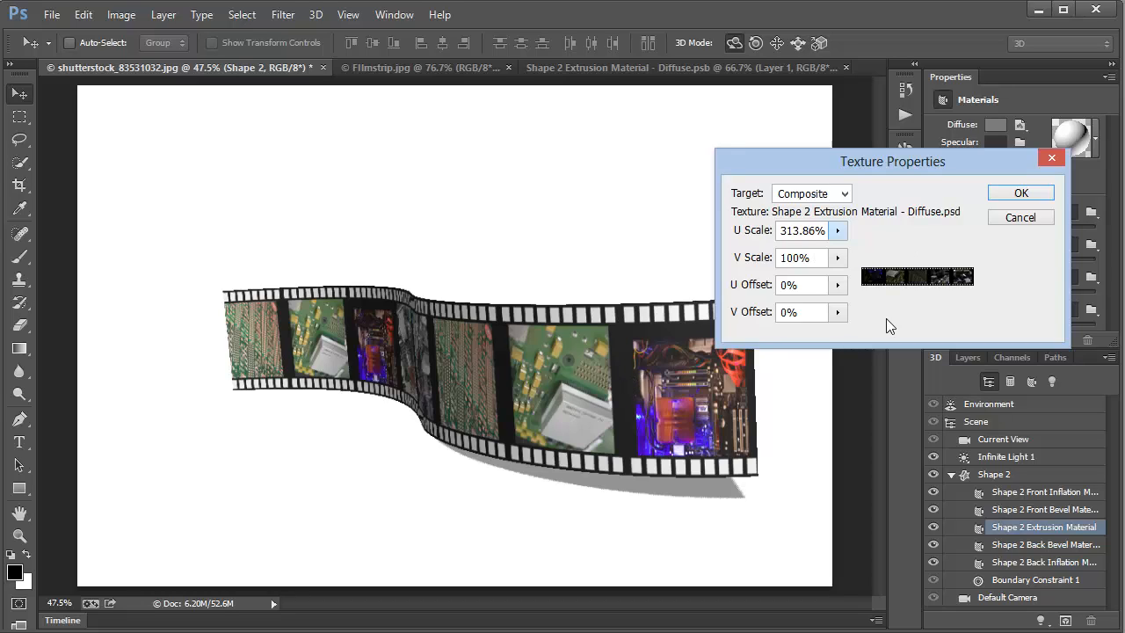
Set the diffuse texture's U Offset to -1.27% and apply the texture properties.
{"action": "left_click", "coordinate": [839, 287]}
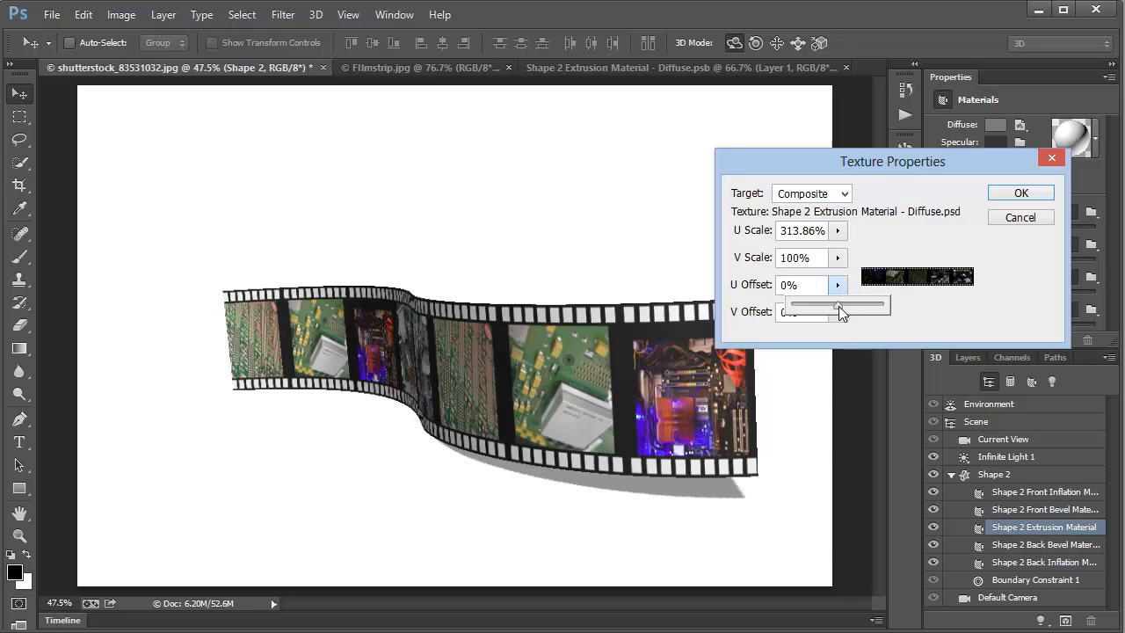
{"action": "mouse_move", "coordinate": [839, 310]}
{"action": "left_mouse_down"}
{"action": "mouse_move", "coordinate": [817, 310]}
{"action": "mouse_move", "coordinate": [854, 307]}
{"action": "mouse_move", "coordinate": [834, 306]}
{"action": "left_mouse_up"}
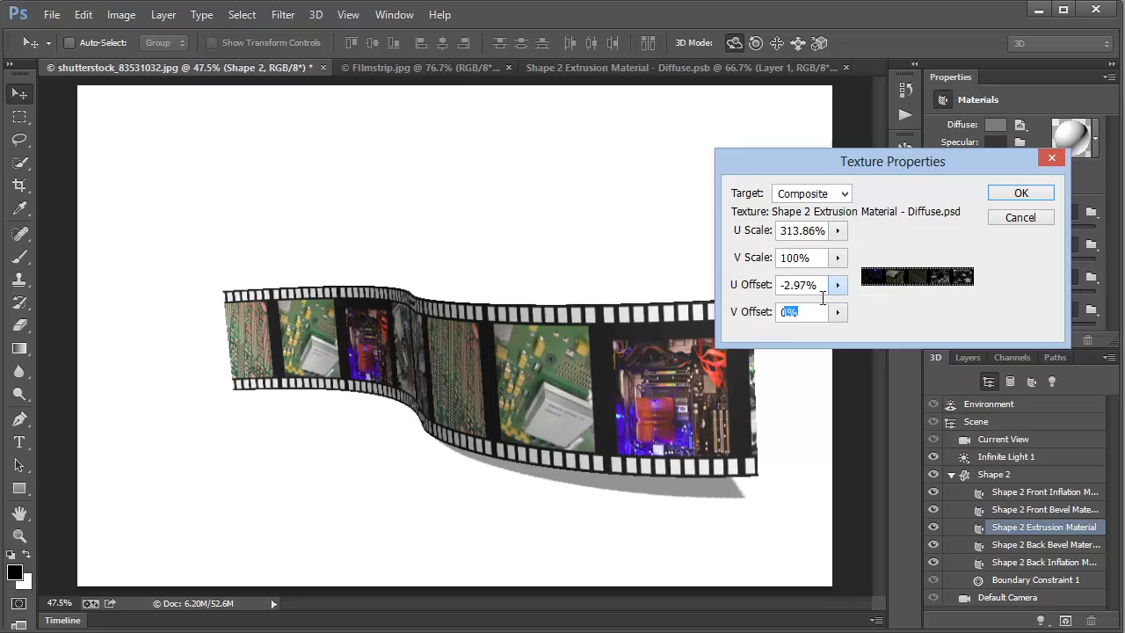
{"action": "key", "text": "Up"}
{"action": "key", "text": "Up"}
{"action": "key", "text": "Up"}
{"action": "key", "text": "Up"}
{"action": "key", "text": "Up"}
{"action": "key", "text": "Up"}
{"action": "key", "text": "Up"}
{"action": "key", "text": "Up"}
{"action": "key", "text": "Up"}
{"action": "key", "text": "Up"}
{"action": "key", "text": "Up"}
{"action": "key", "text": "Up"}
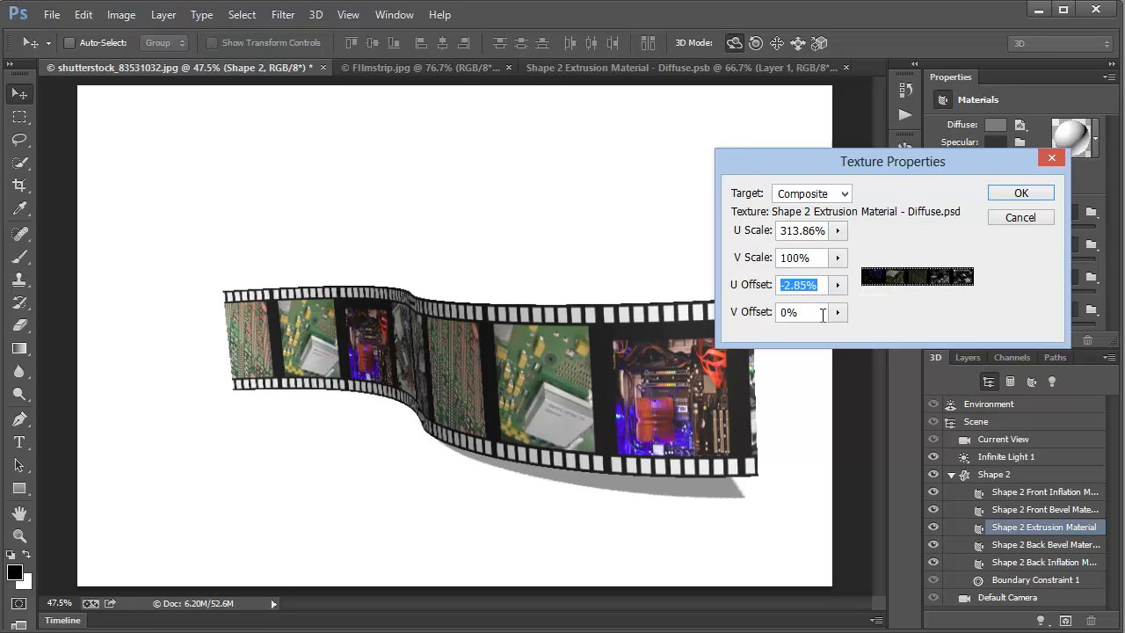
{"action": "left_click", "coordinate": [823, 313]}
{"action": "left_click", "coordinate": [826, 288]}
{"action": "key", "text": "Up"}
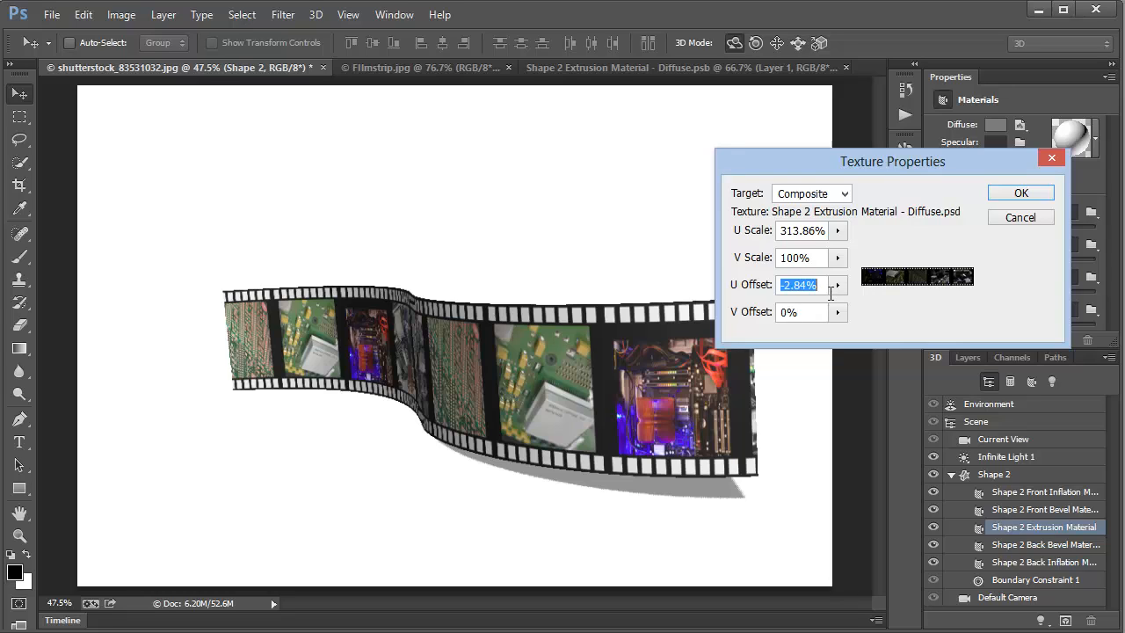
{"action": "type", "text": "-1.27"}
{"action": "left_click", "coordinate": [831, 314]}
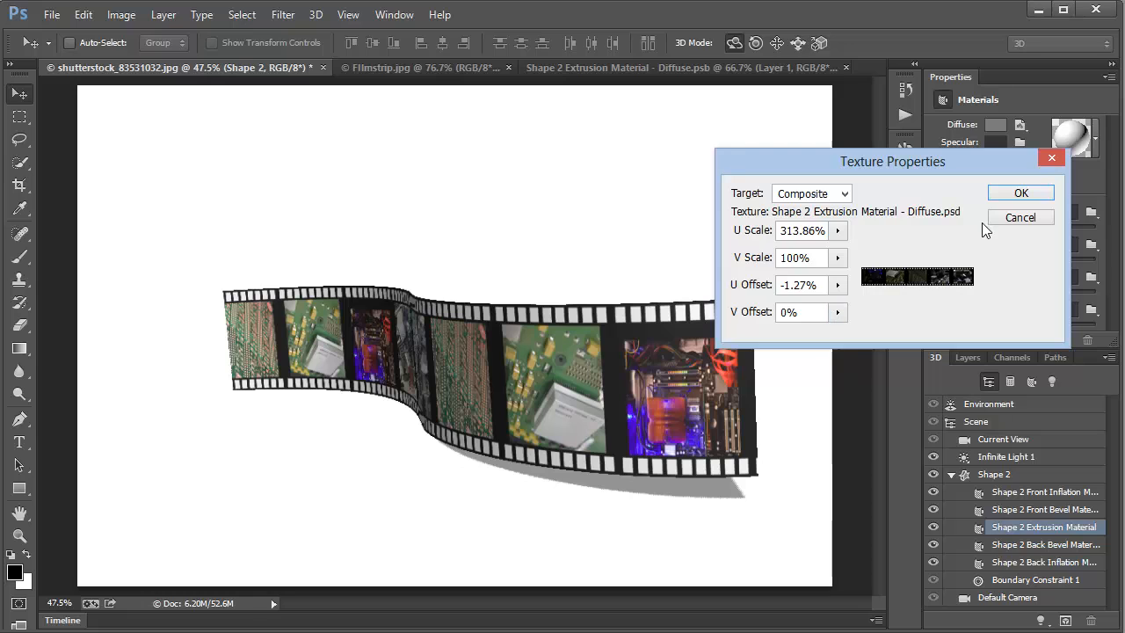
{"action": "left_click", "coordinate": [1022, 192]}
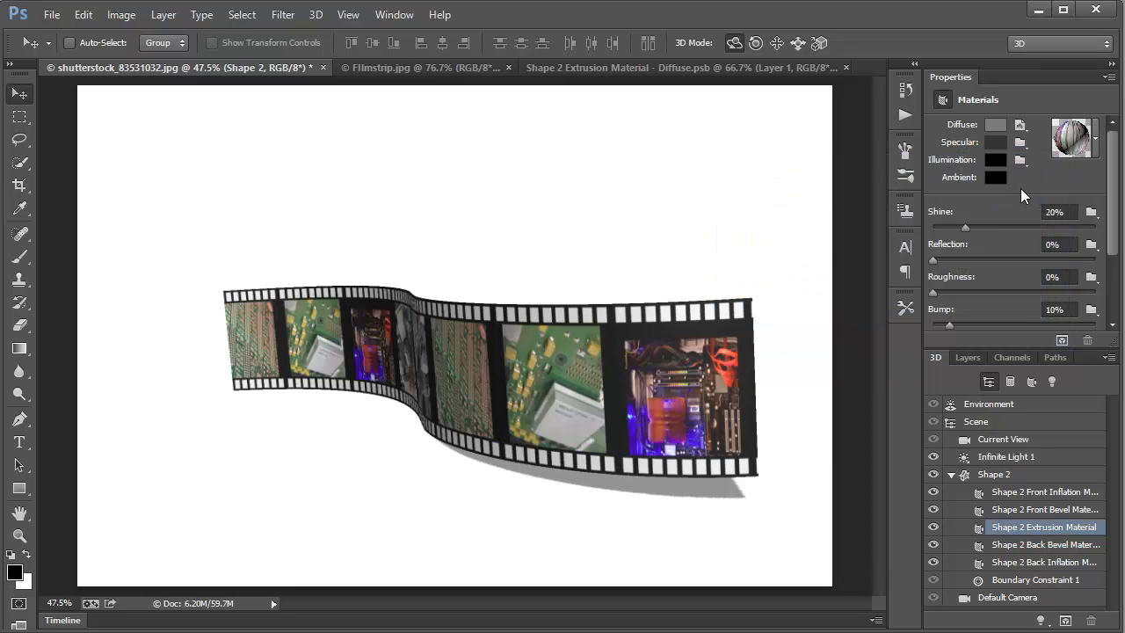
Orbit the camera to a slightly lower viewing angle and set its field of view to a 59 mm lens.
{"action": "left_click", "coordinate": [756, 257]}
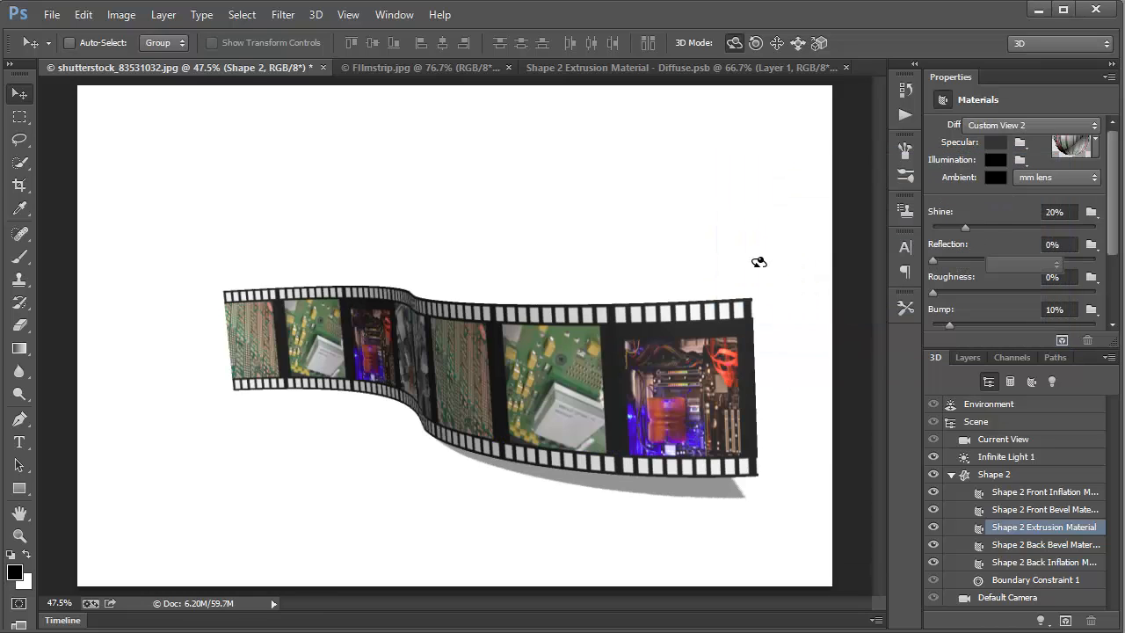
{"action": "left_click_drag", "start_coordinate": [740, 270], "coordinate": [737, 250]}
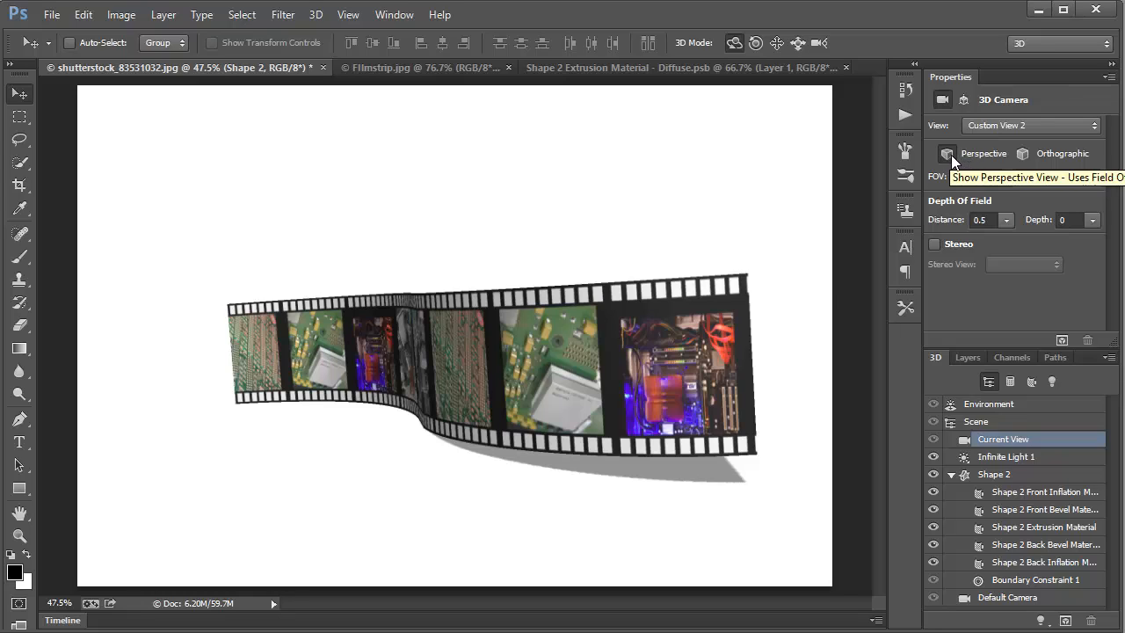
{"action": "left_click", "coordinate": [994, 179]}
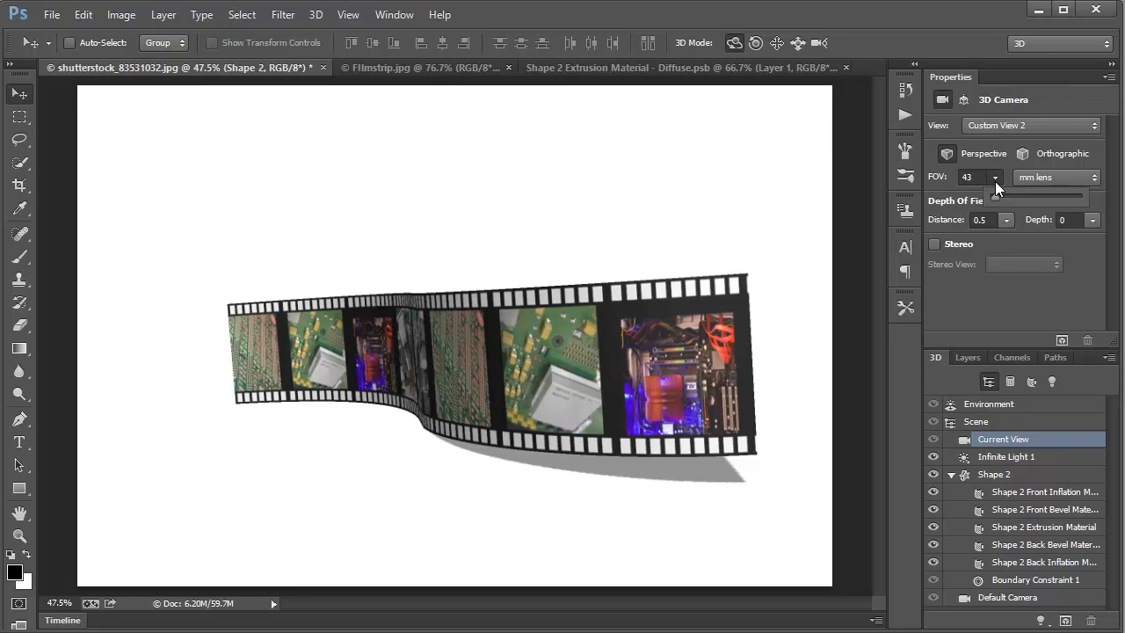
{"action": "left_click_drag", "start_coordinate": [995, 196], "coordinate": [1010, 210]}
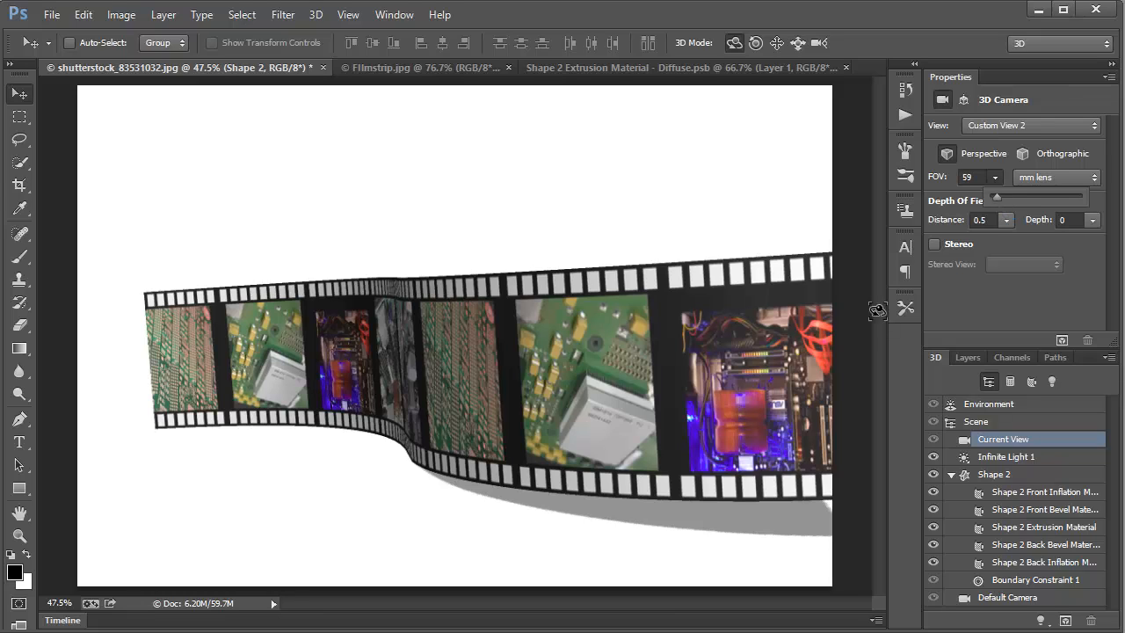
Slide the camera so the whole filmstrip fits in the canvas and set its field of view to an 80 mm lens.
{"action": "left_click", "coordinate": [797, 43]}
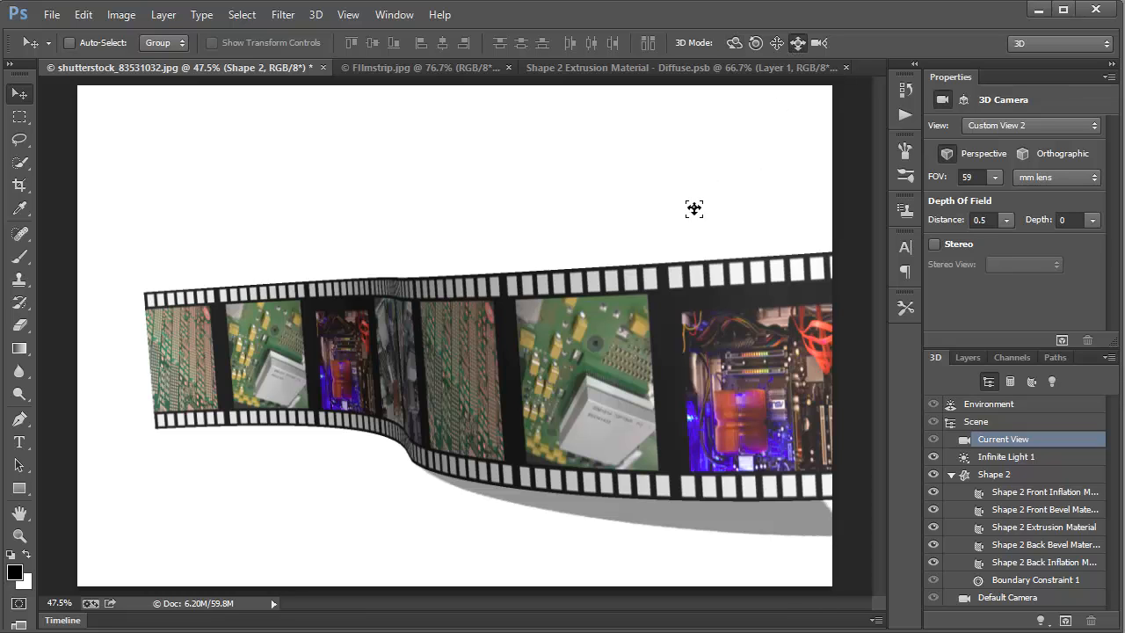
{"action": "left_click_drag", "start_coordinate": [694, 208], "coordinate": [640, 217]}
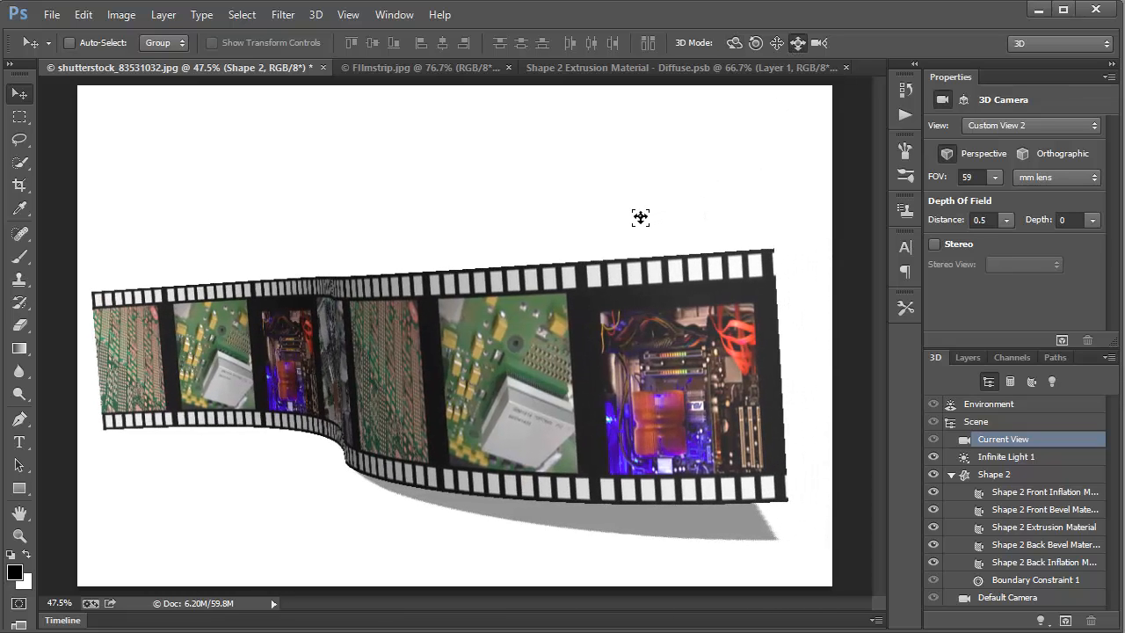
{"action": "left_click", "coordinate": [995, 177]}
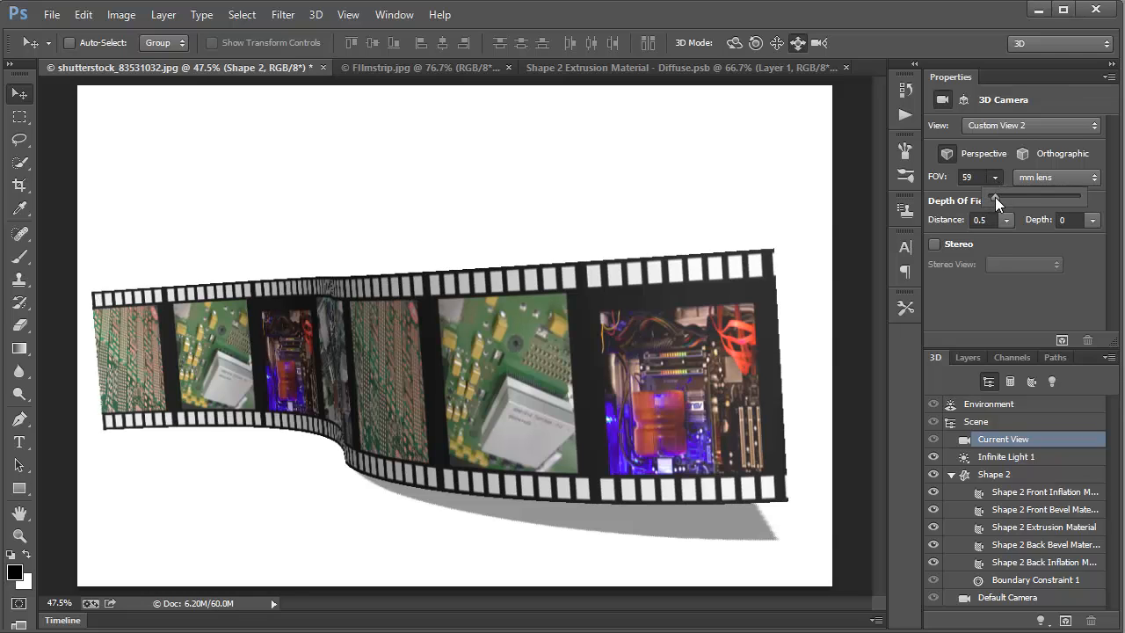
{"action": "left_click_drag", "start_coordinate": [994, 196], "coordinate": [998, 197]}
{"action": "left_click", "coordinate": [694, 219]}
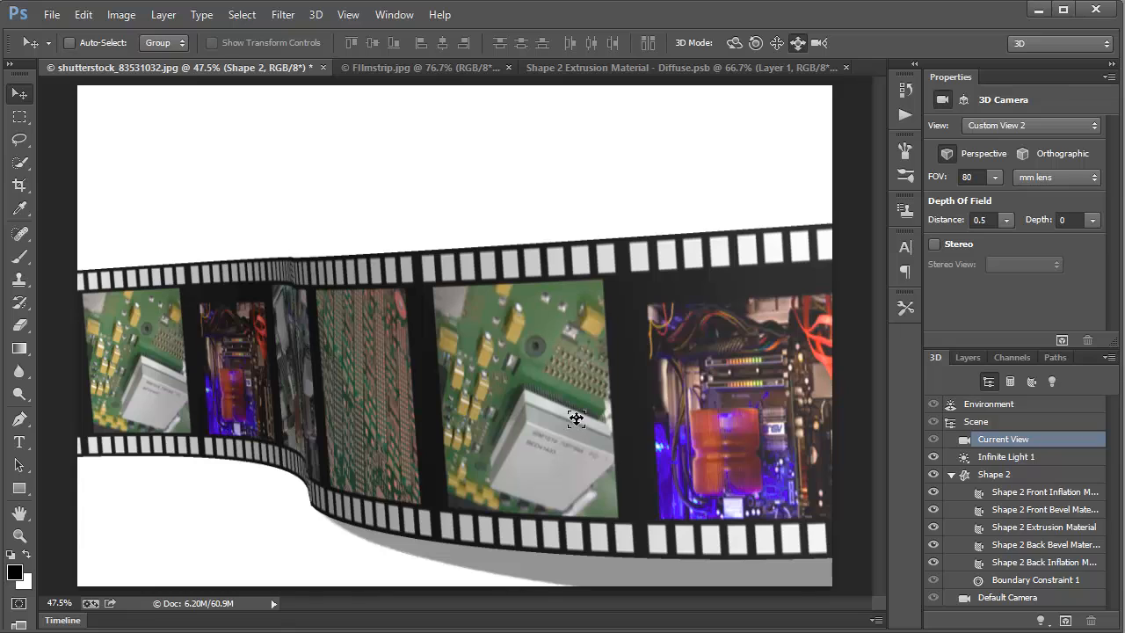
Merge Layer 1 into the Background of the Shape 2 Extrusion Material diffuse texture document.
{"action": "left_click", "coordinate": [628, 62]}
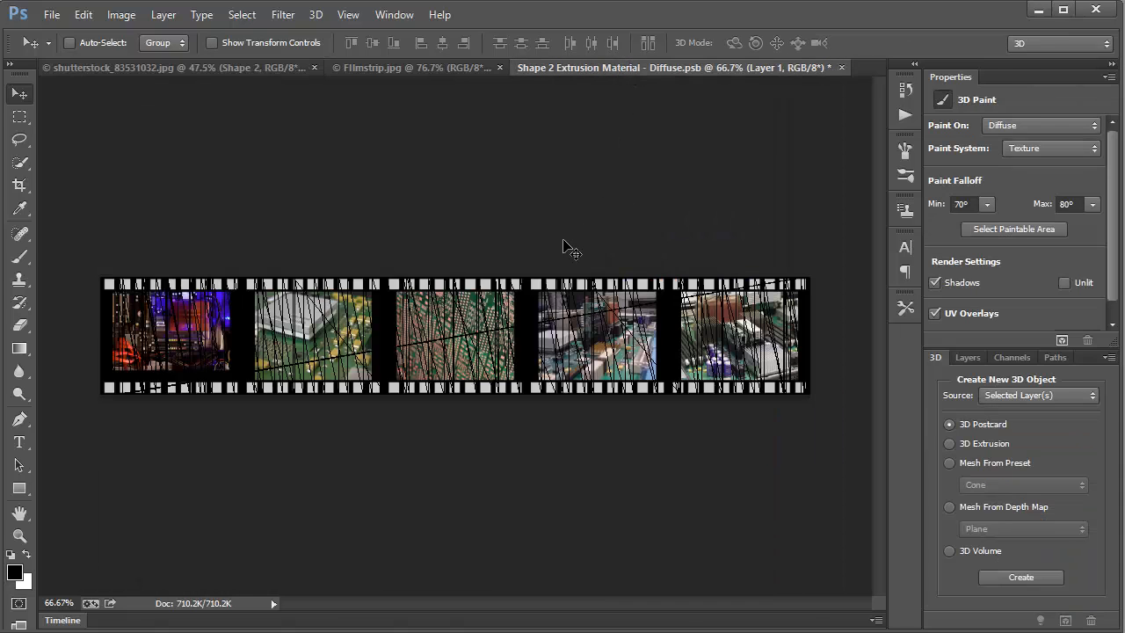
{"action": "left_click", "coordinate": [970, 358]}
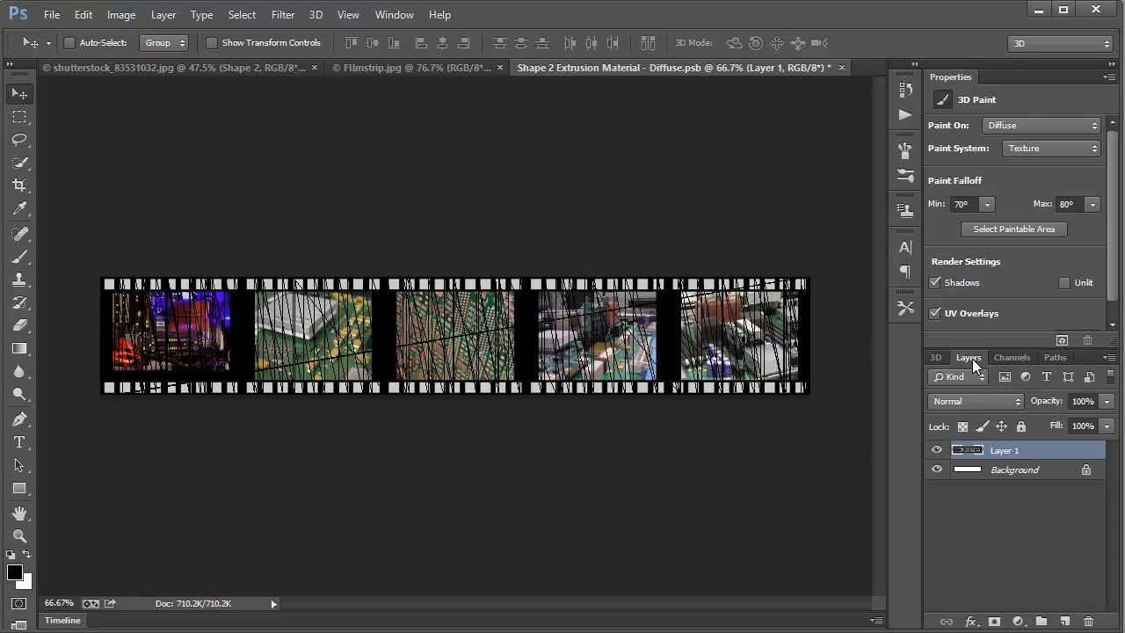
{"action": "key", "text": "ctrl+e"}
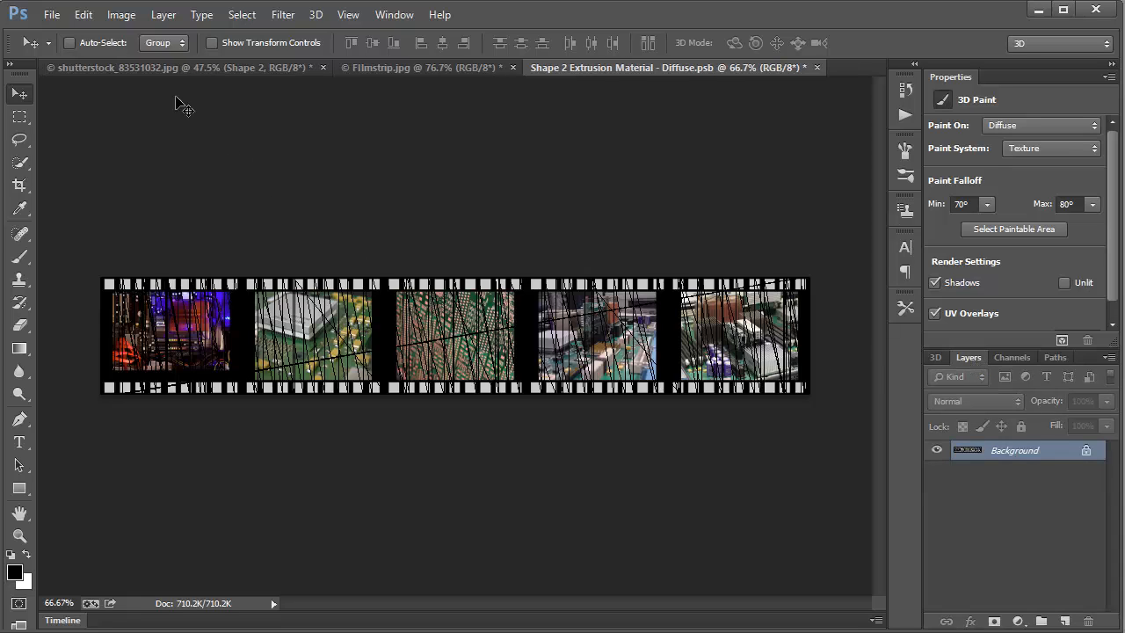
Rotate the diffuse texture image by 180° and return to the 3D scene of the shutterstock_83531032.jpg document.
{"action": "left_click", "coordinate": [121, 17]}
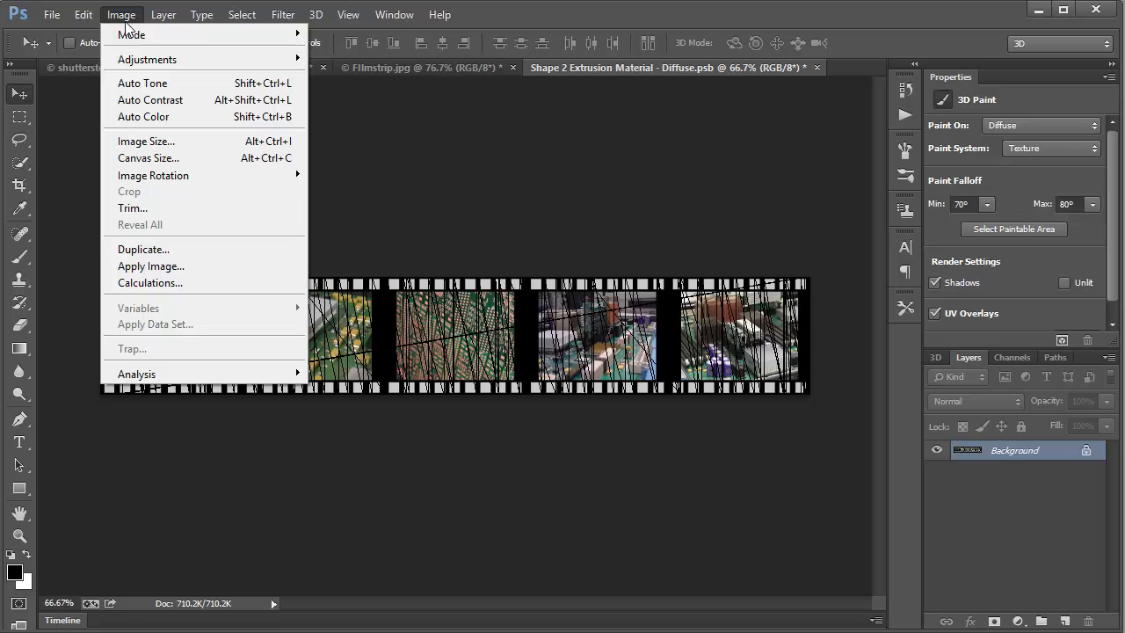
{"action": "mouse_move", "coordinate": [180, 180]}
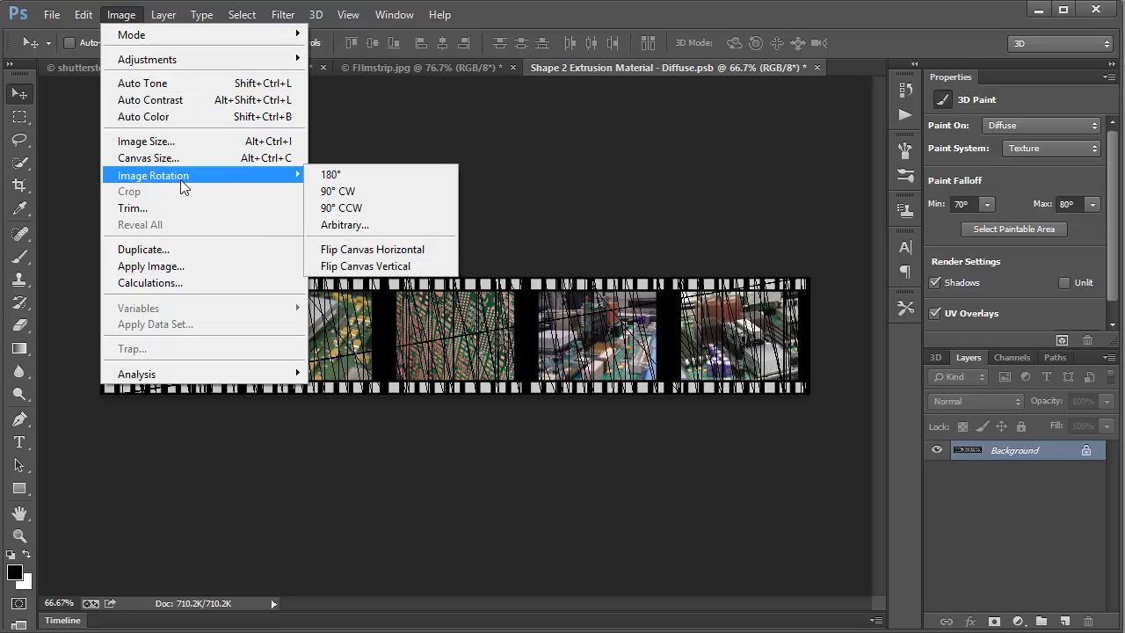
{"action": "left_click", "coordinate": [339, 175]}
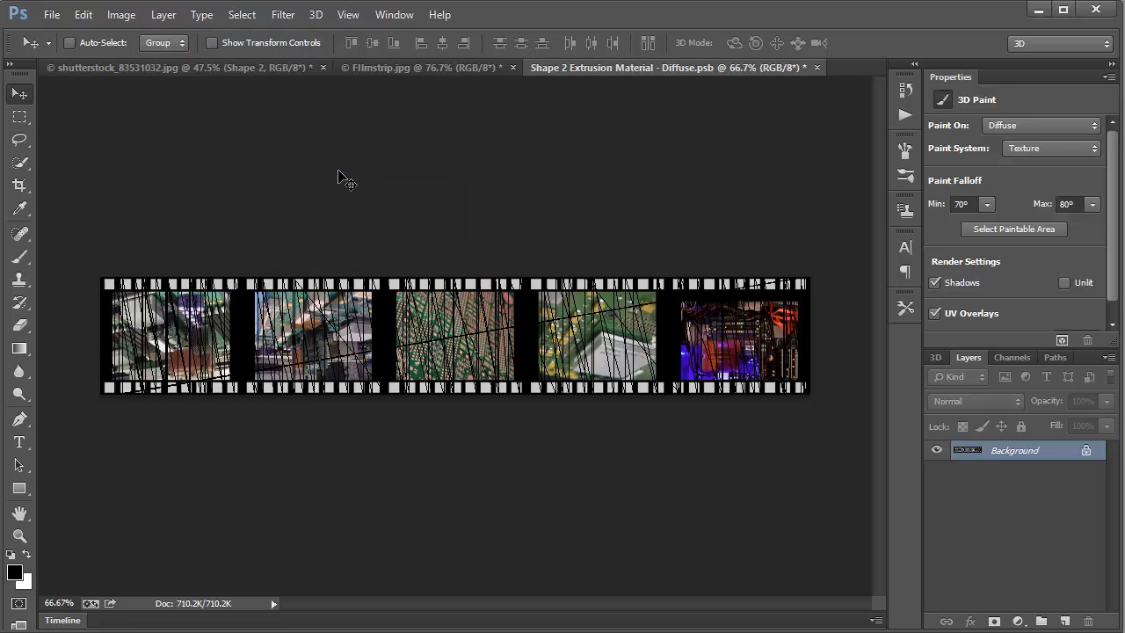
{"action": "left_click", "coordinate": [269, 67]}
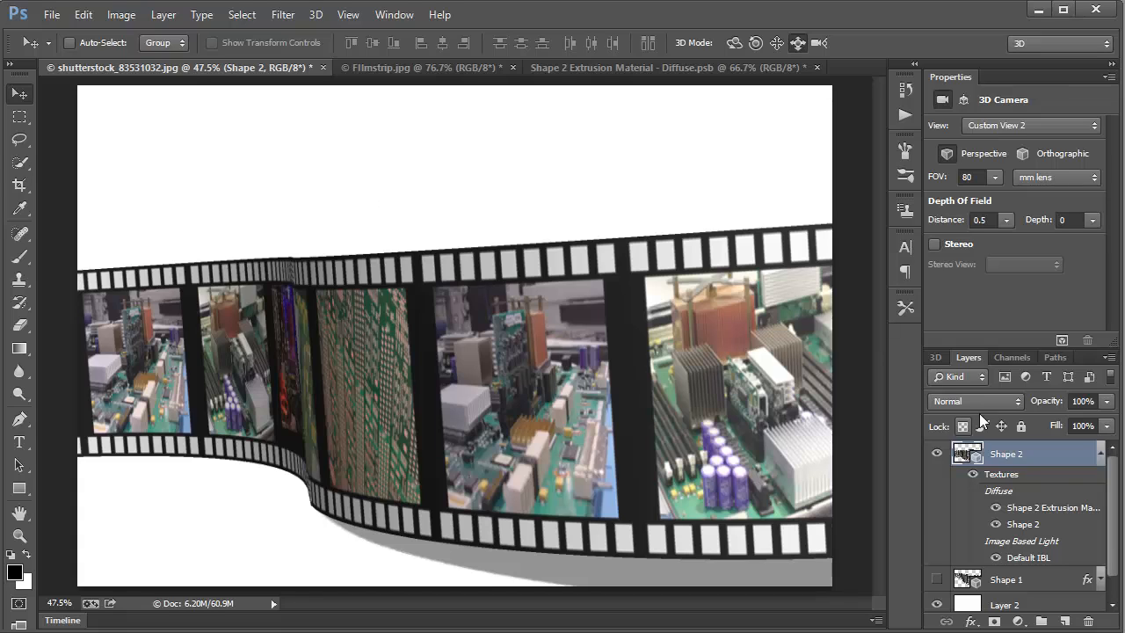
{"action": "left_click", "coordinate": [936, 357]}
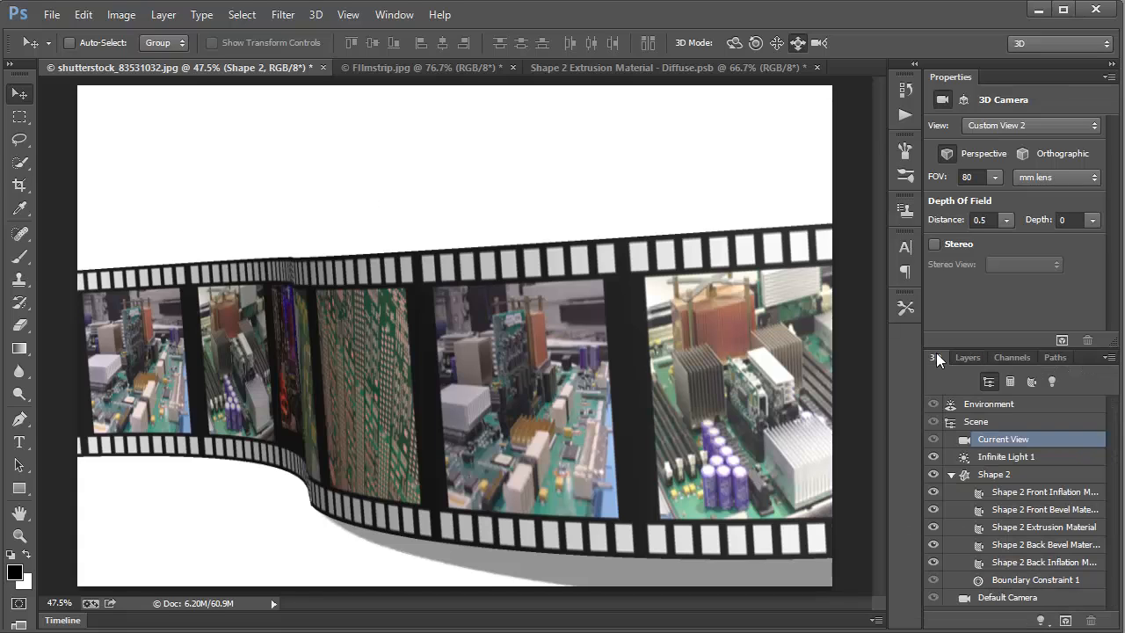
Set the U Offset of the Shape 2 Extrusion Material's diffuse texture to 42.57% to shift the images along the filmstrip.
{"action": "left_click", "coordinate": [1034, 528]}
{"action": "left_click", "coordinate": [1021, 126]}
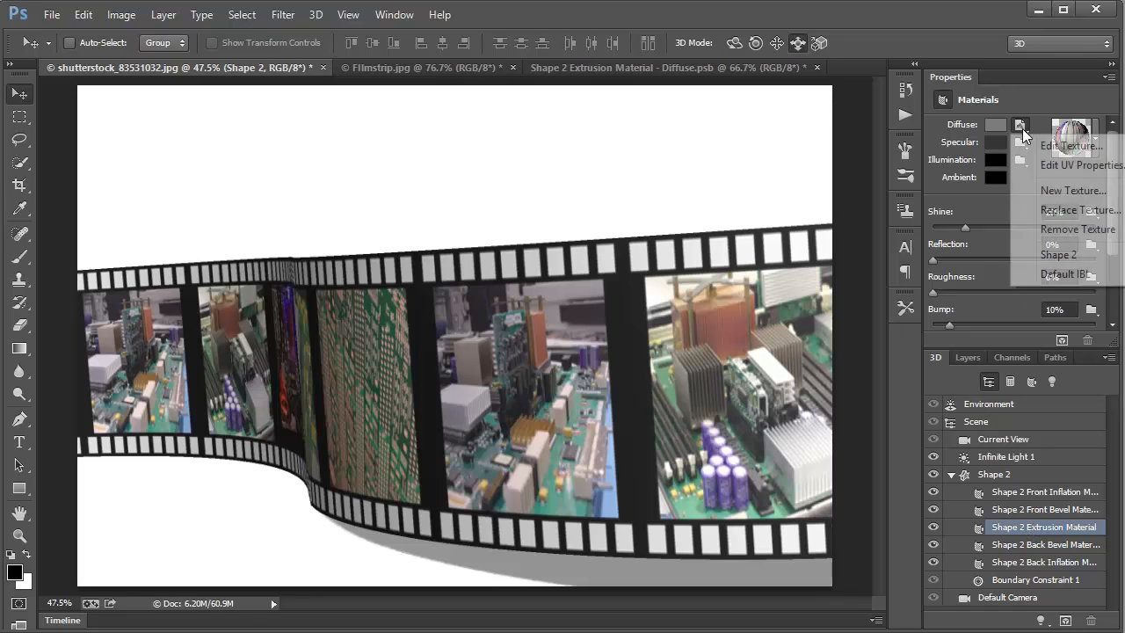
{"action": "left_click", "coordinate": [1043, 170]}
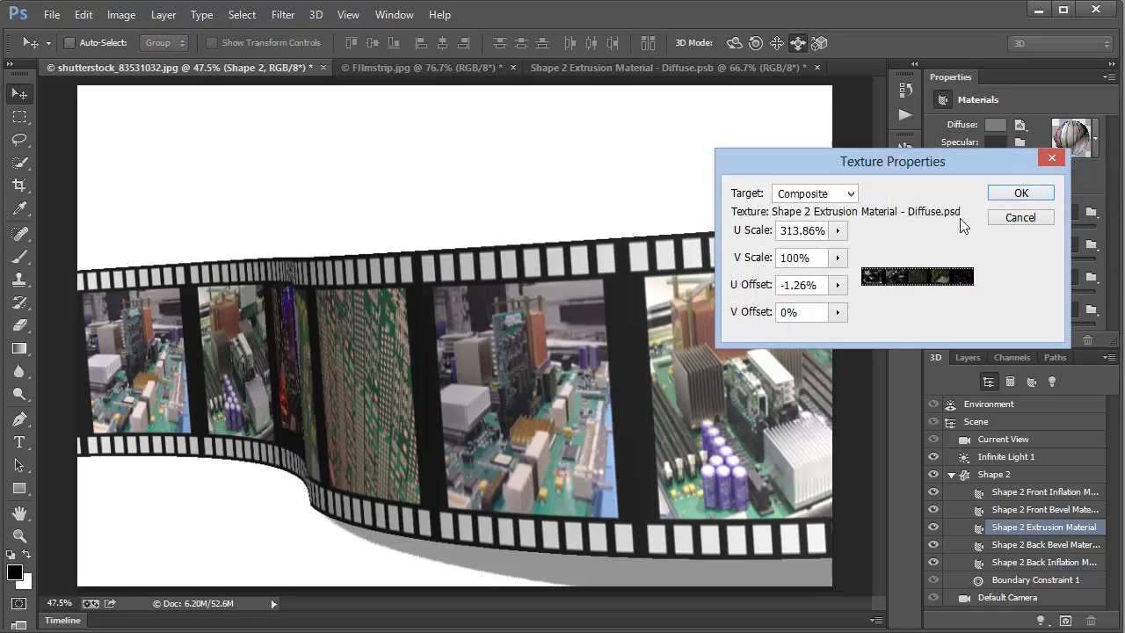
{"action": "left_click", "coordinate": [837, 285]}
{"action": "left_click_drag", "start_coordinate": [838, 302], "coordinate": [857, 306]}
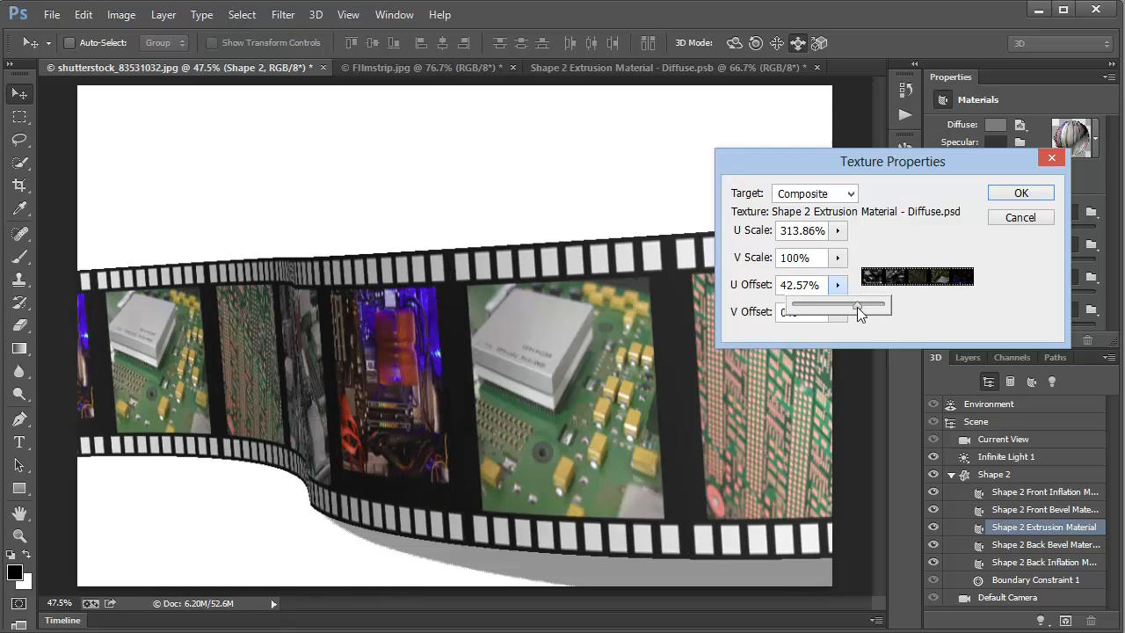
{"action": "left_click", "coordinate": [989, 195]}
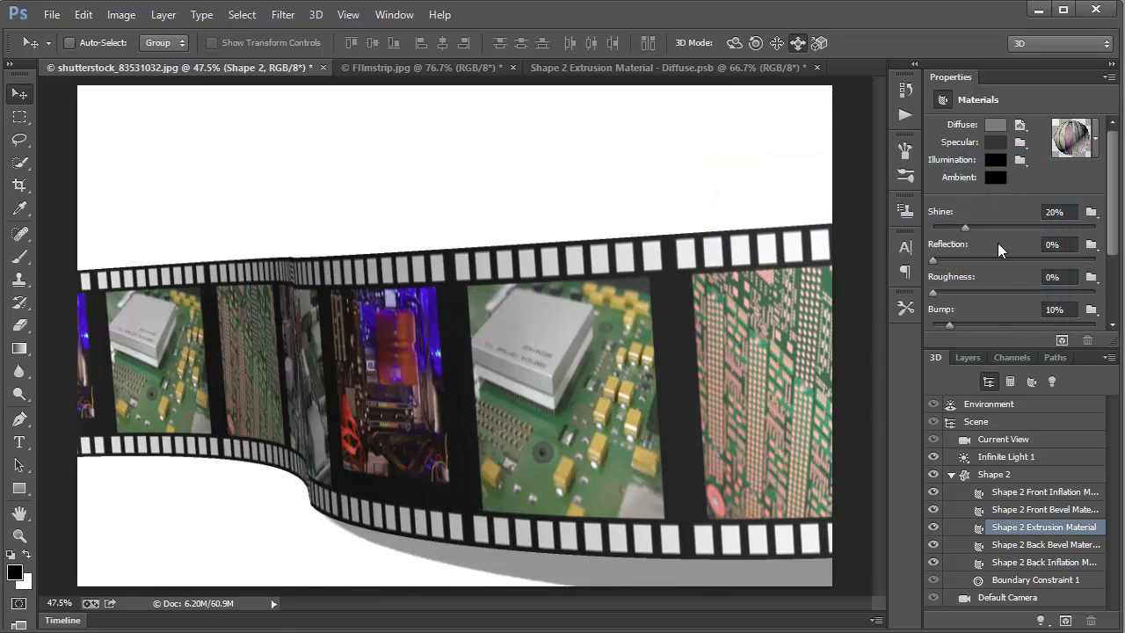
Turn off shadow casting for Infinite Light 1 in the 3D scene.
{"action": "left_click", "coordinate": [1006, 460]}
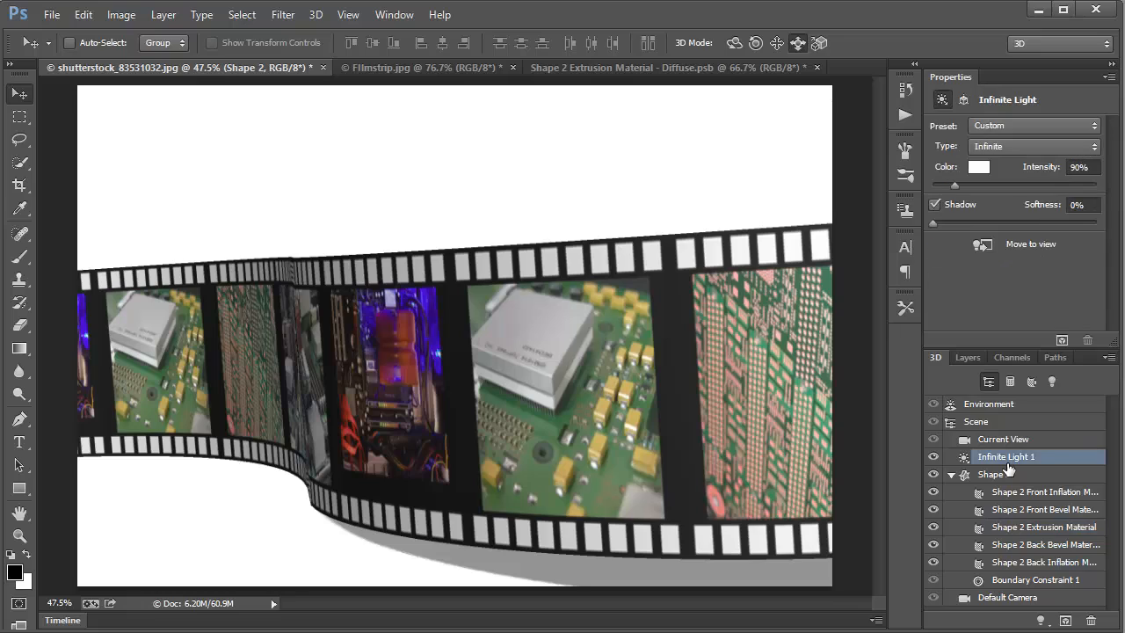
{"action": "left_click", "coordinate": [935, 204]}
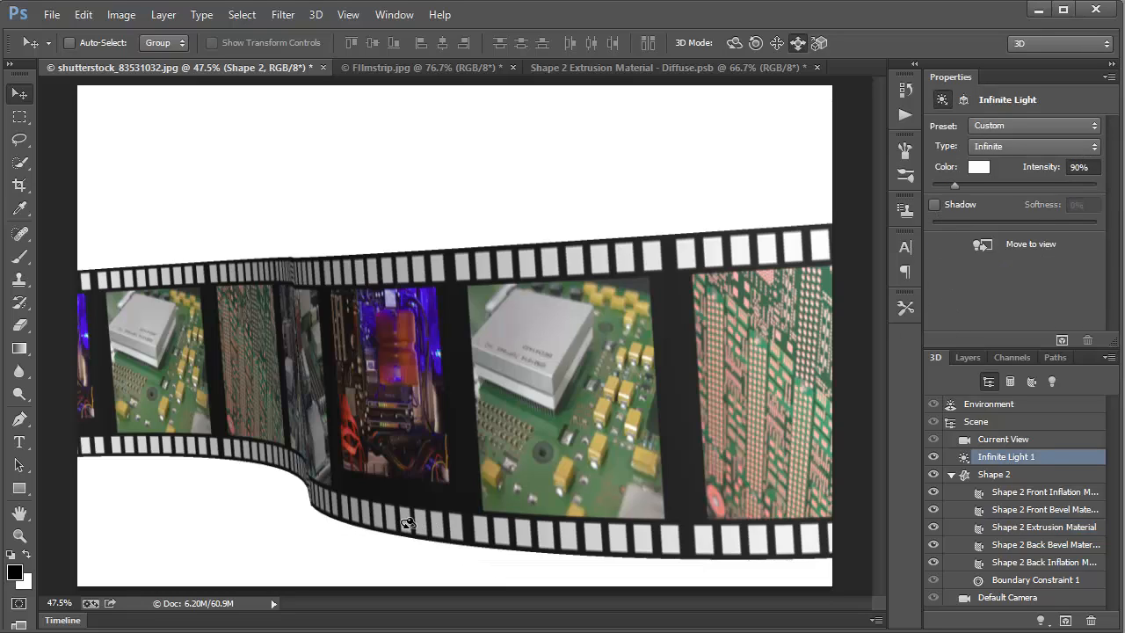
Hide the white Layer 2 and show the Color BG group behind the filmstrip.
{"action": "left_click", "coordinate": [967, 358]}
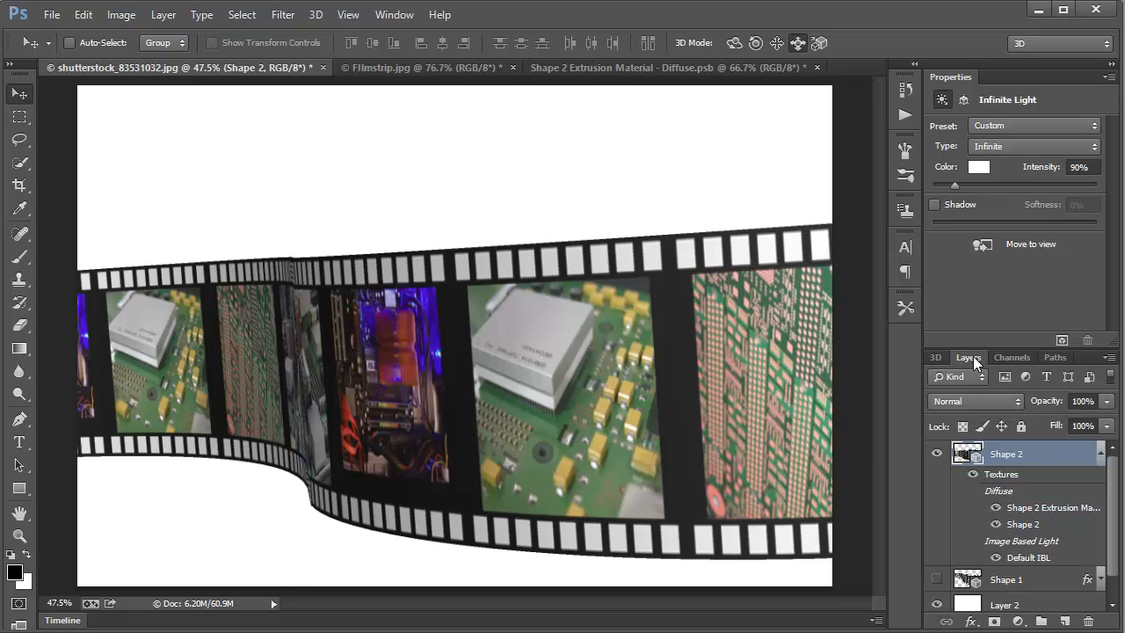
{"action": "left_click", "coordinate": [1106, 456]}
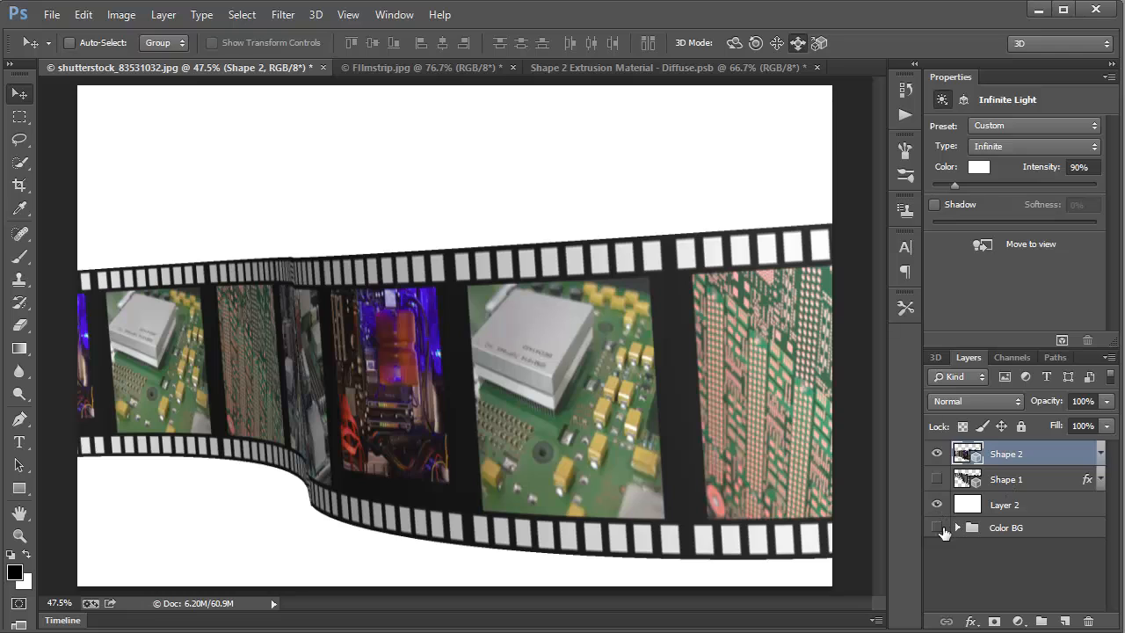
{"action": "left_click", "coordinate": [939, 506]}
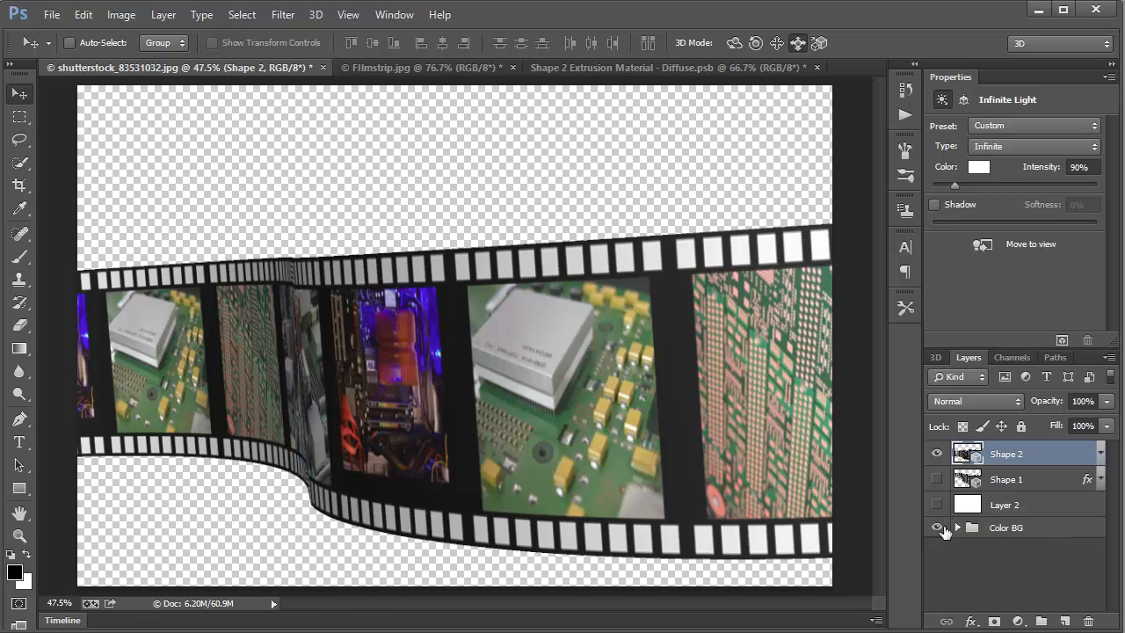
{"action": "left_click", "coordinate": [938, 527]}
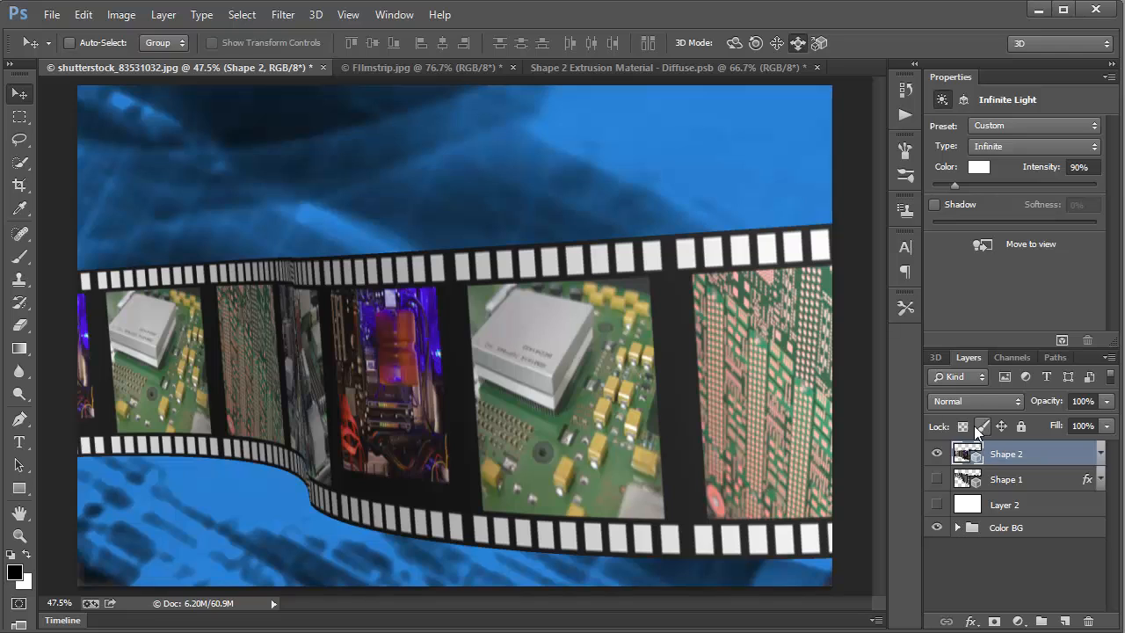
Add a Multiply drop shadow at 75% opacity to the Shape 2 layer, shifting it slightly downward and increasing its size.
{"action": "left_click_drag", "start_coordinate": [971, 357], "coordinate": [709, 173]}
{"action": "left_click", "coordinate": [737, 343]}
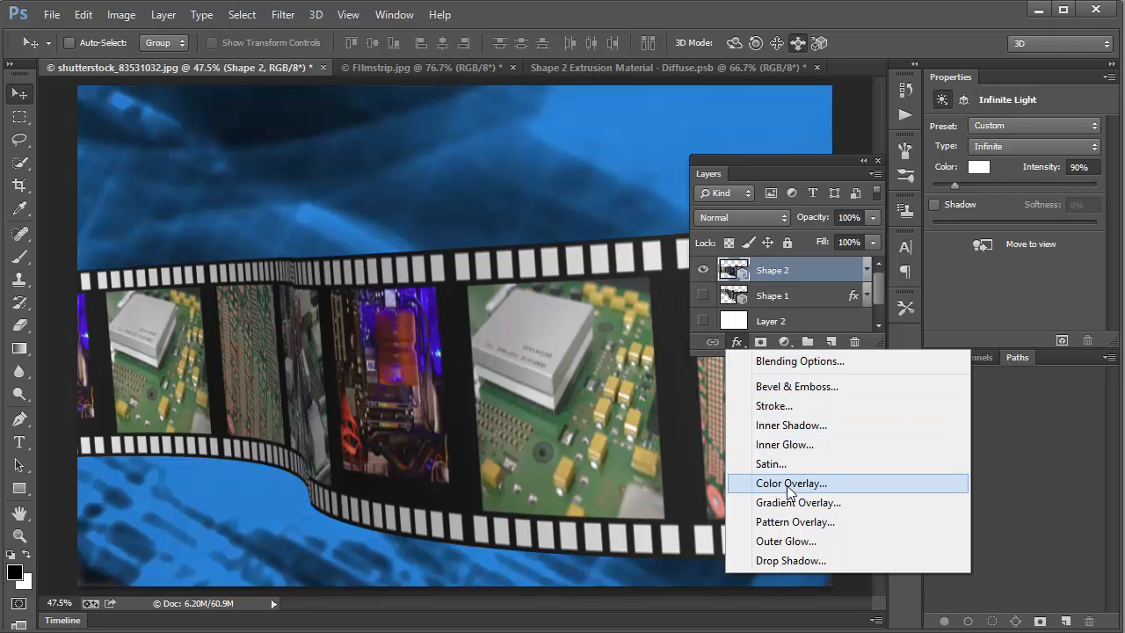
{"action": "left_click", "coordinate": [783, 557]}
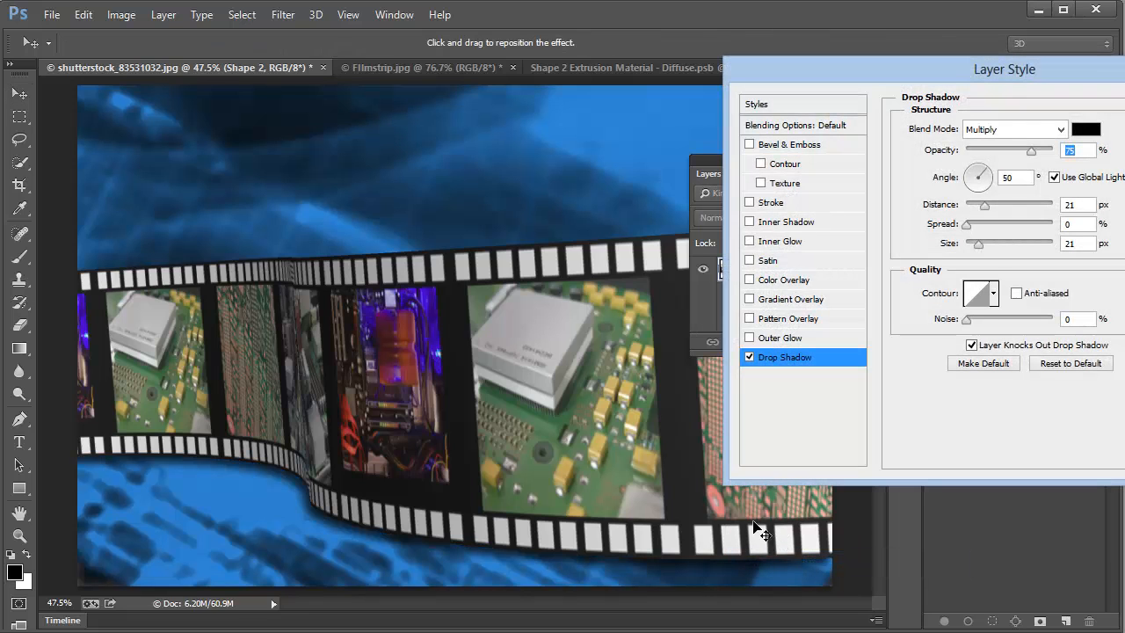
{"action": "left_click_drag", "start_coordinate": [495, 565], "coordinate": [497, 573]}
{"action": "left_click_drag", "start_coordinate": [981, 245], "coordinate": [991, 243]}
{"action": "key", "text": "Return"}
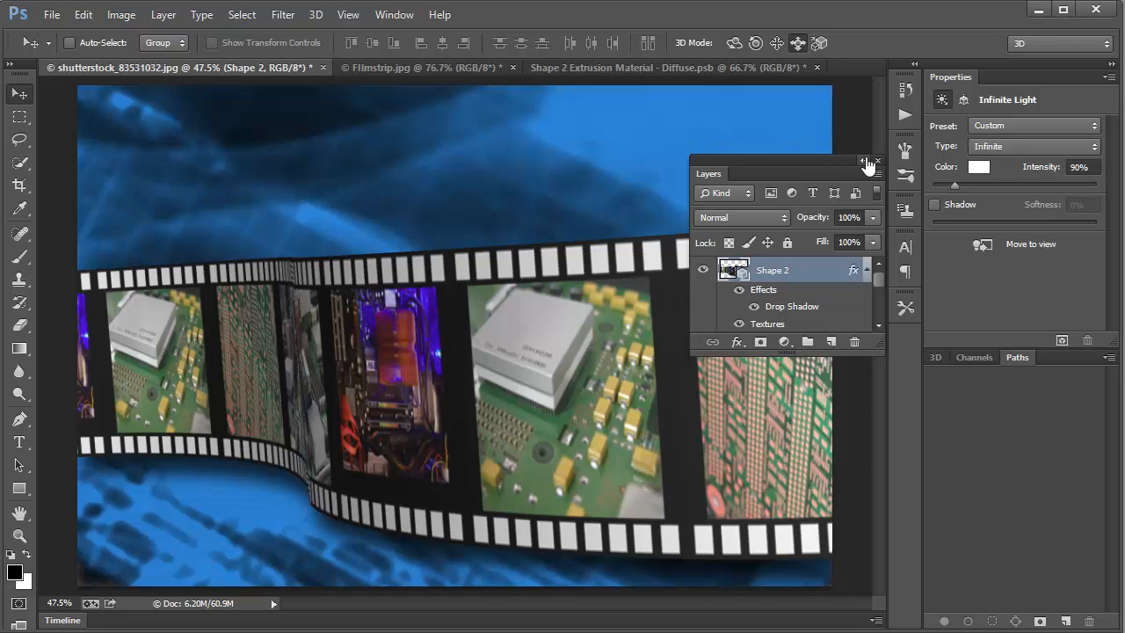
{"action": "left_click_drag", "start_coordinate": [732, 169], "coordinate": [959, 362]}
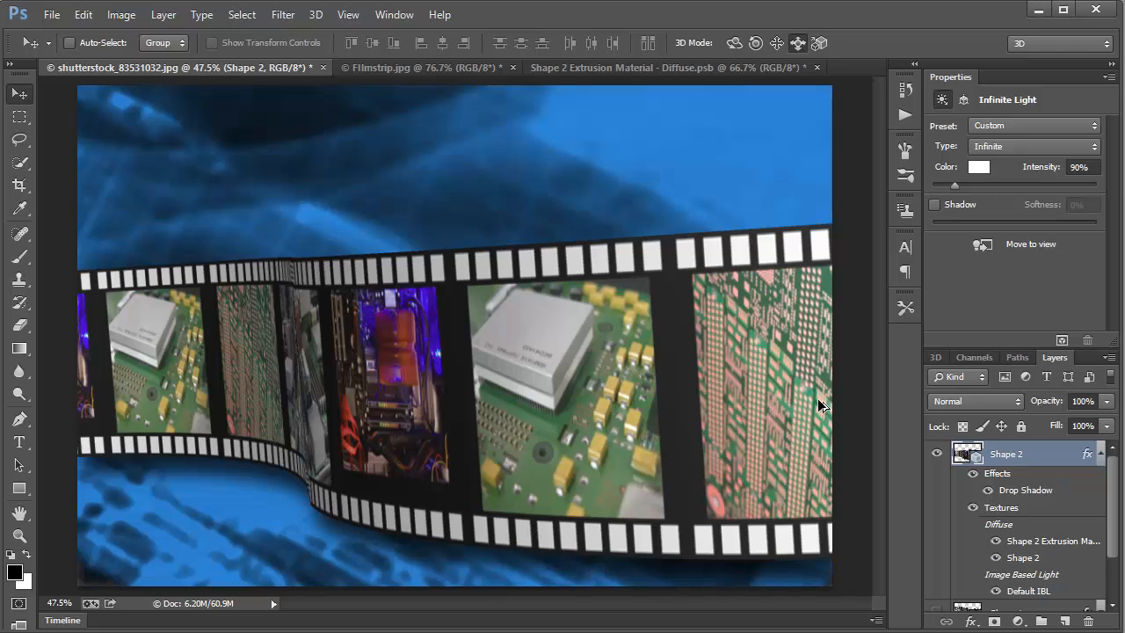
Render the Shape 2 3D filmstrip, collapse its effects and textures list, and select the Color BG group.
{"action": "key", "text": "ctrl+shift+alt+r"}
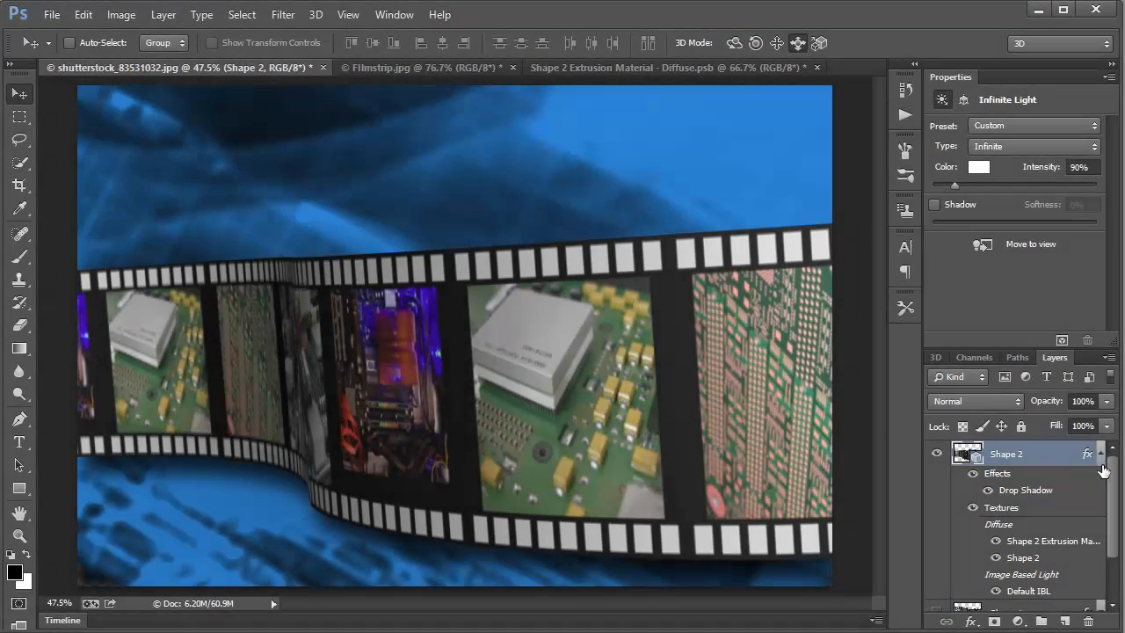
{"action": "left_click", "coordinate": [1101, 455]}
{"action": "left_click", "coordinate": [1043, 529]}
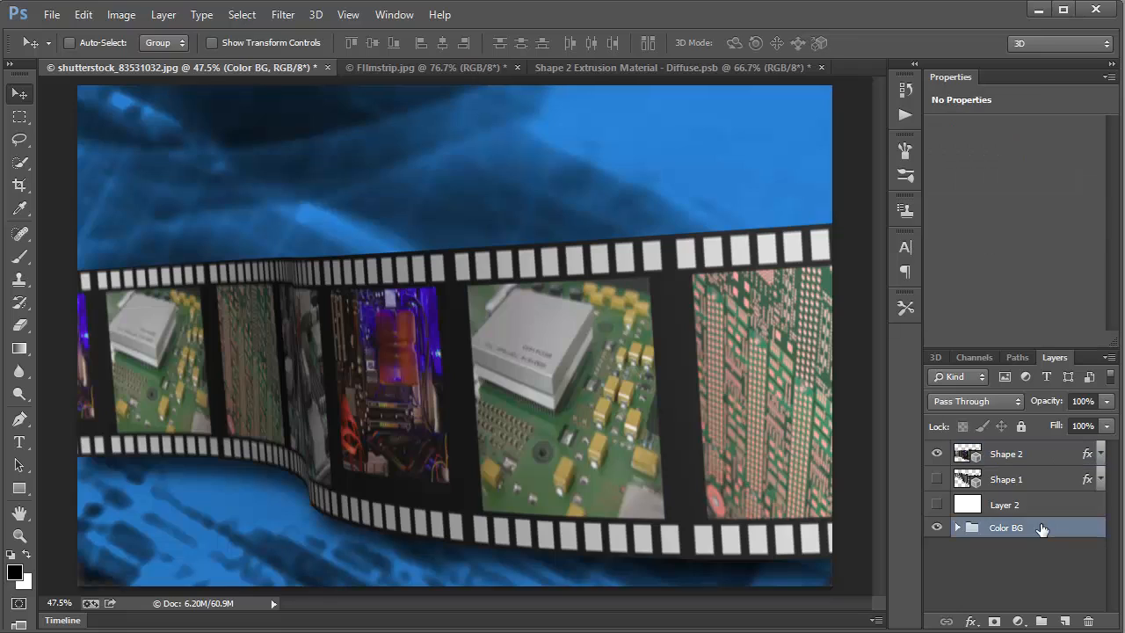